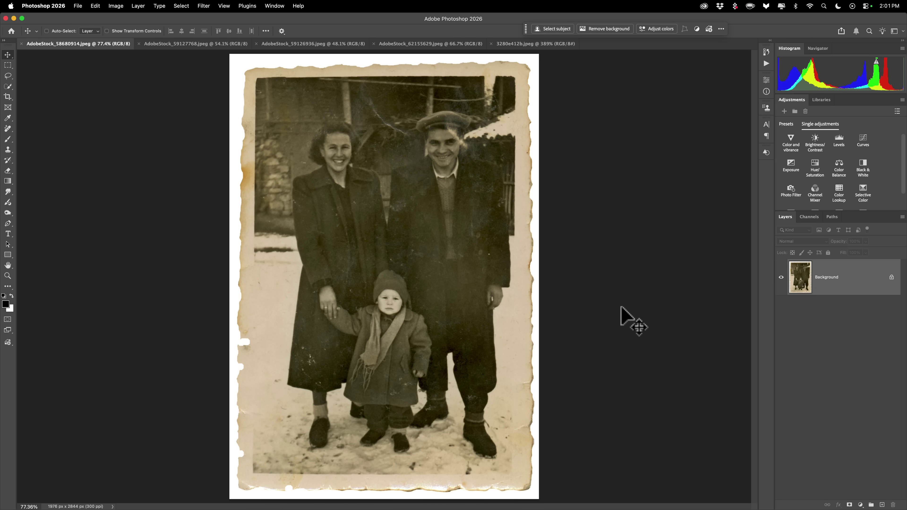
Step: Select the whole family photo and enter the Gemini 3 Generative Fill prompt 'Repair, restore, and remove yellow color cast'
key("super")
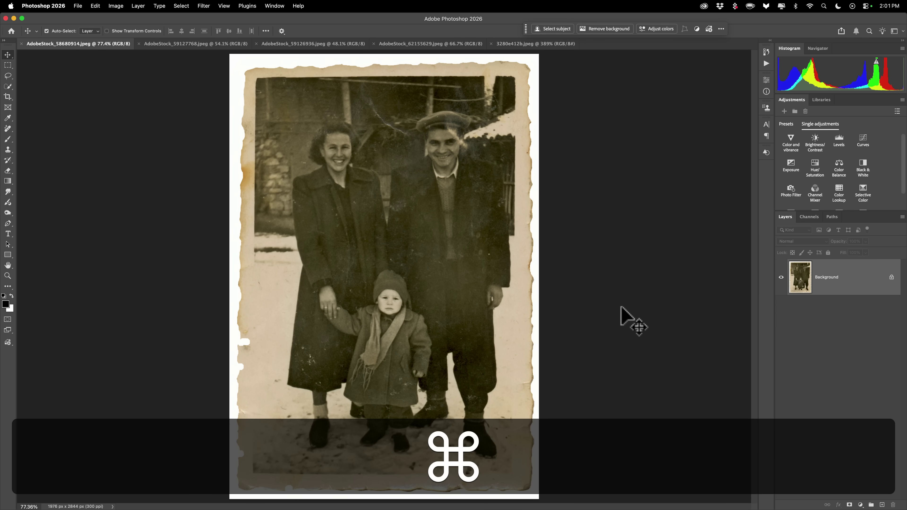
key("super+a")
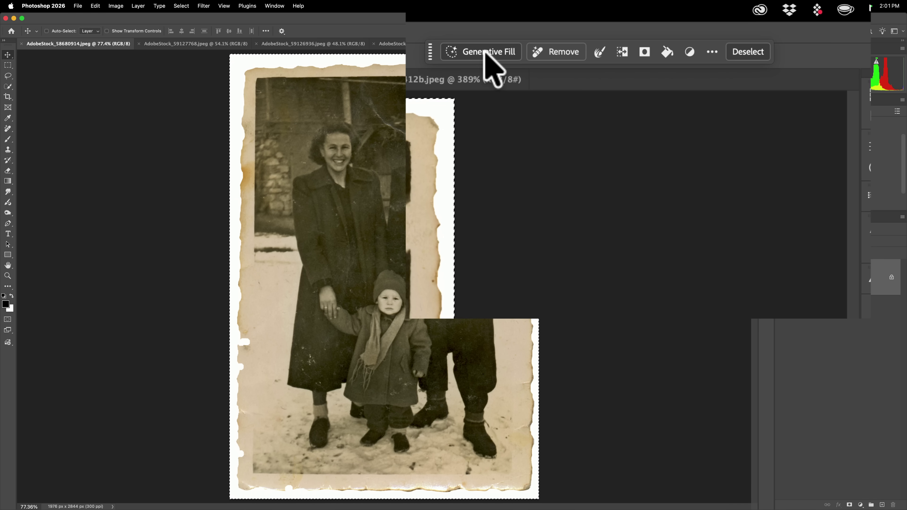
left_click(487, 53)
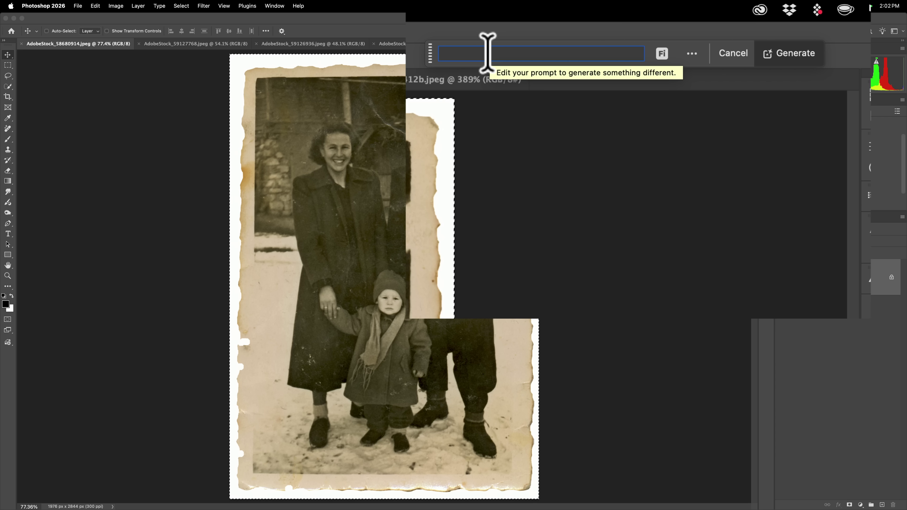
left_click(662, 54)
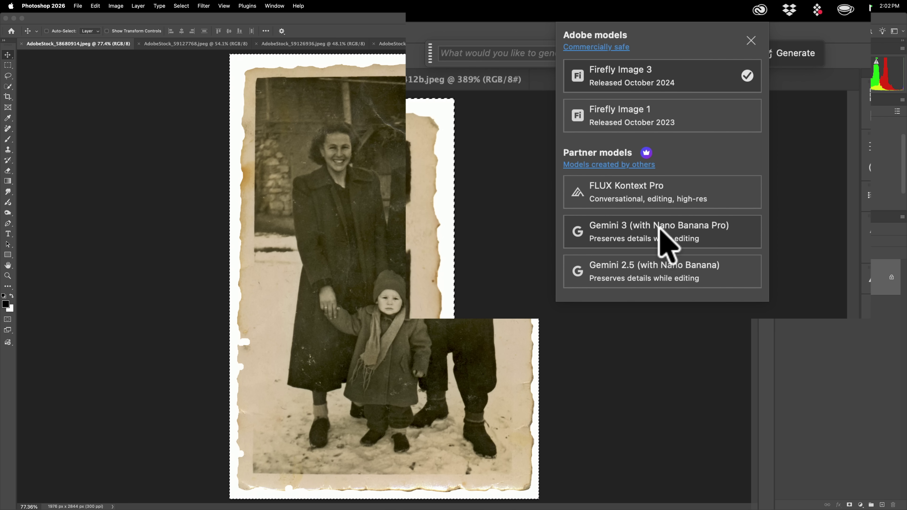
left_click(718, 228)
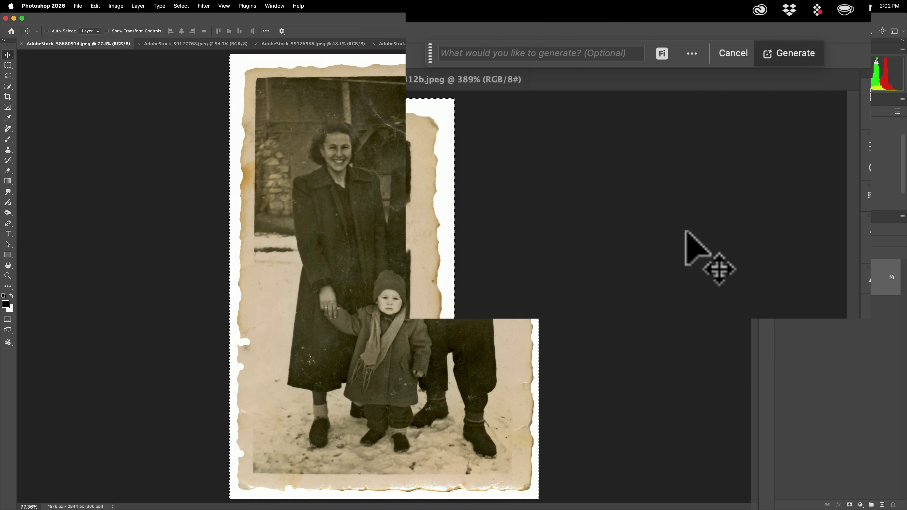
left_click(474, 50)
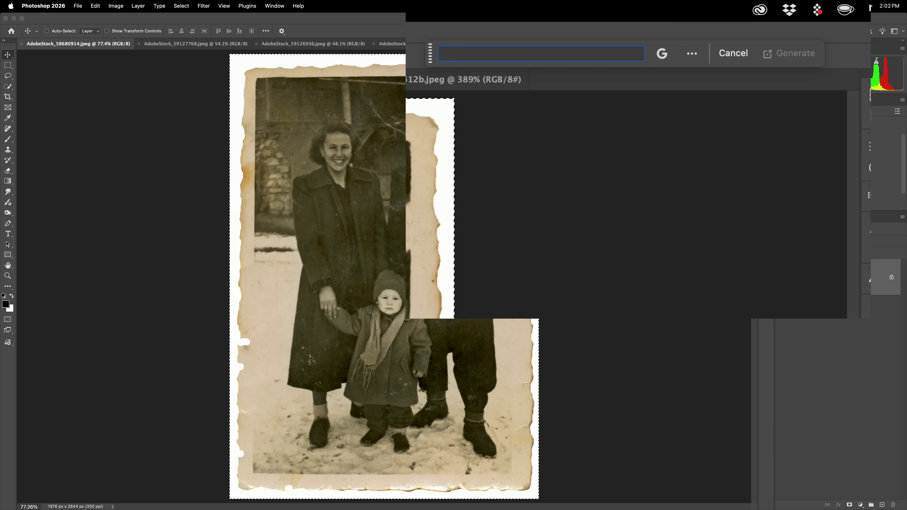
key("super")
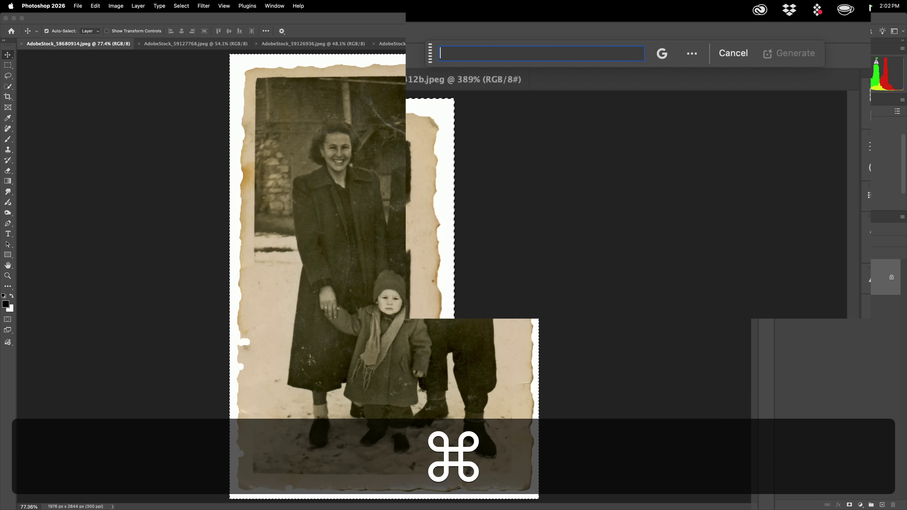
type("Repair, restore, and remove yellow color cast")
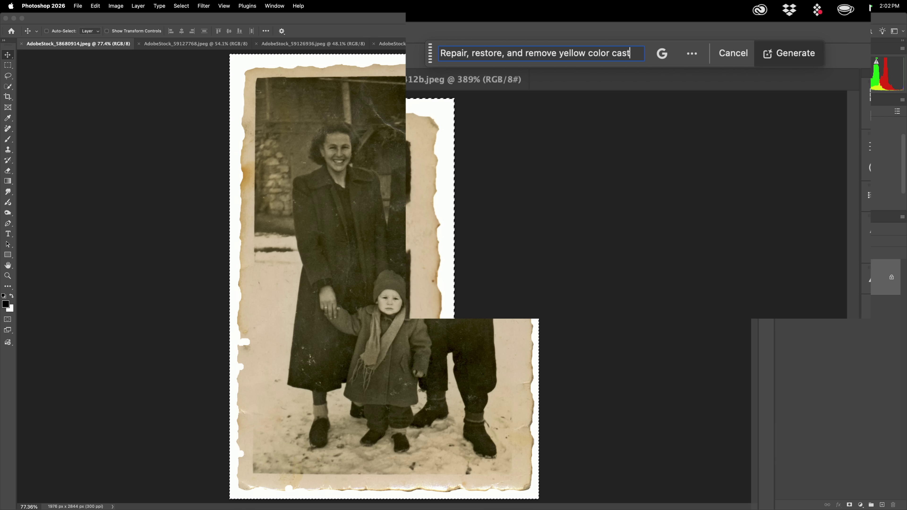
Step: Generate the restoration and compare it against the yellowed original, leaving the new layer visible
left_click(791, 54)
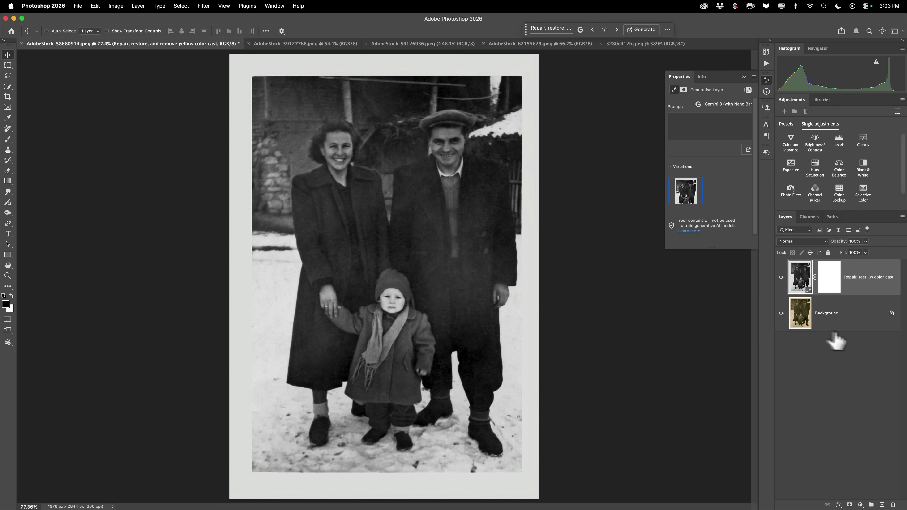
left_click(781, 278)
left_click(780, 278)
left_click(780, 278)
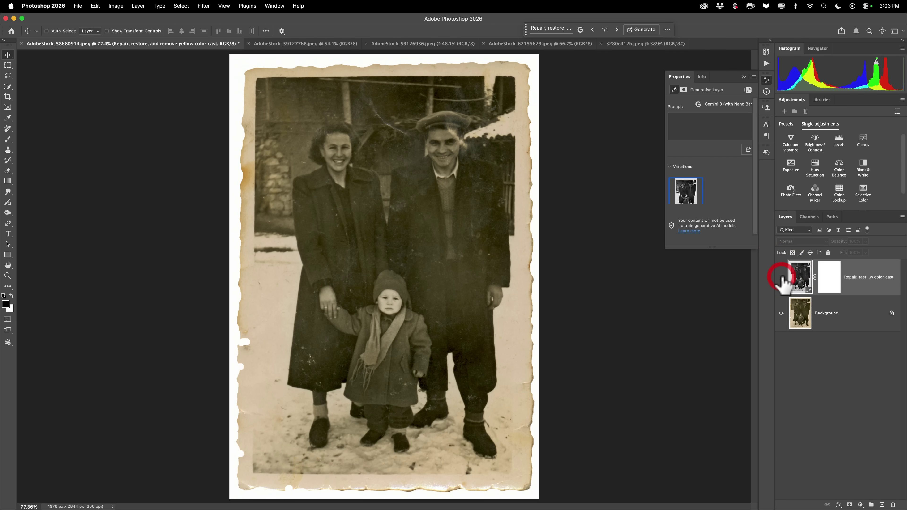
left_click(781, 278)
left_click(781, 277)
left_click(781, 278)
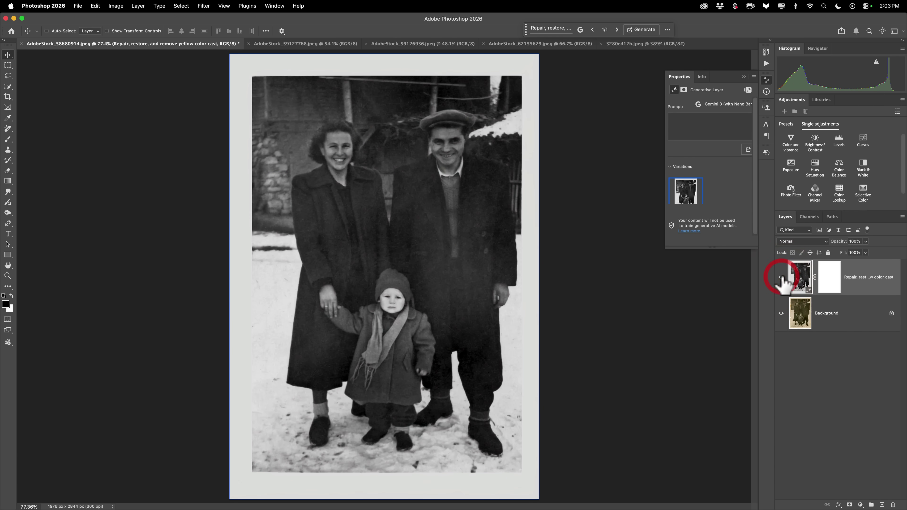
Step: Switch to the couple-with-baby photo, close the Properties panel, and select the entire canvas
left_click(277, 42)
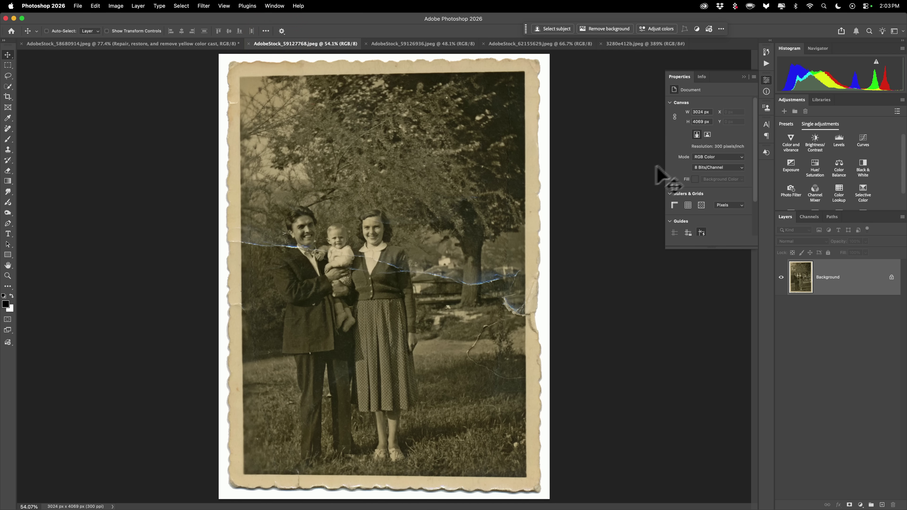
left_click(766, 79)
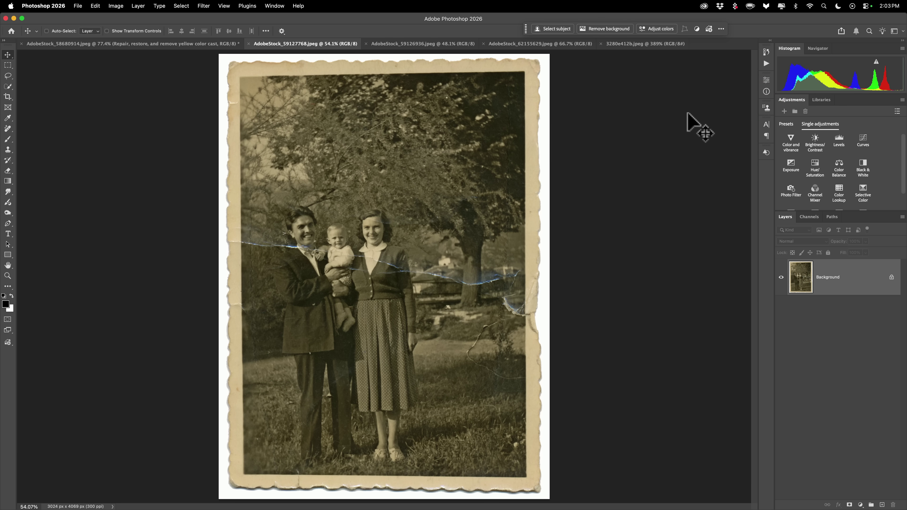
key("super")
key("super+a")
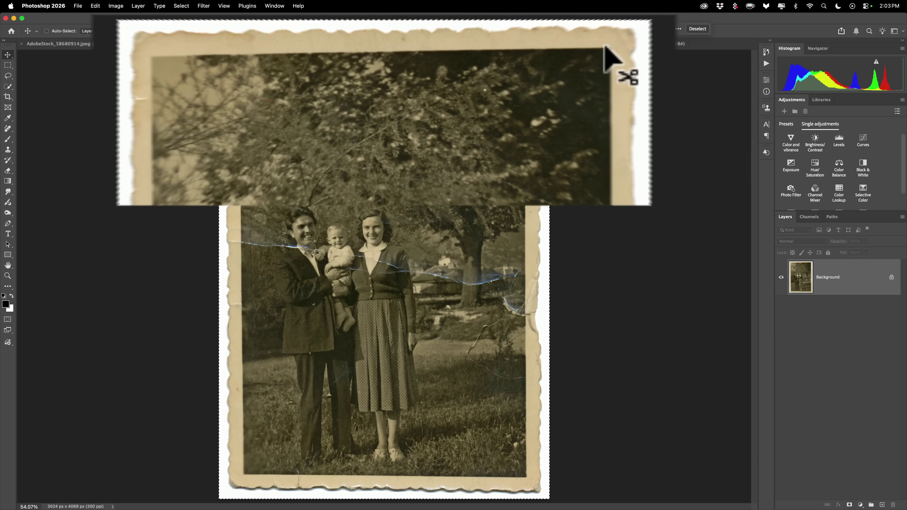
Step: Start Generative Fill with Gemini 3 and paste the 'Repair, restore, and remove yellow color cast' prompt
left_click(485, 42)
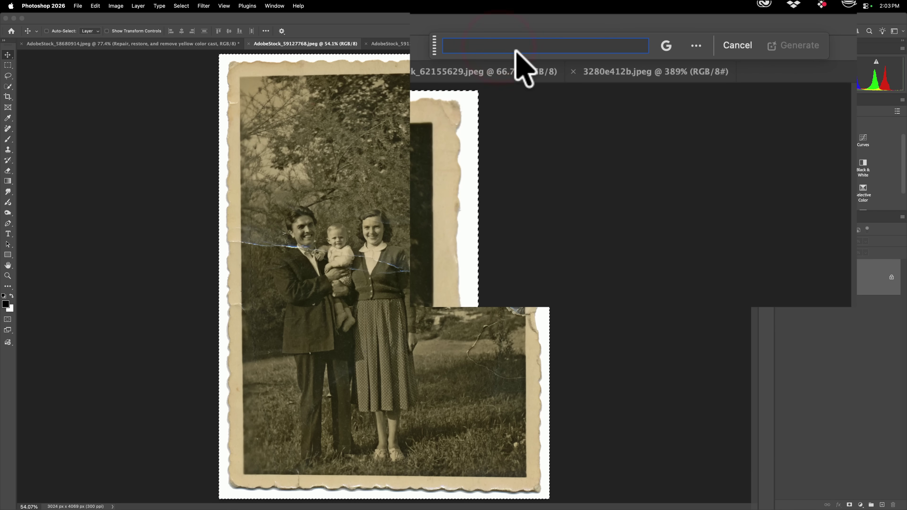
left_click(666, 46)
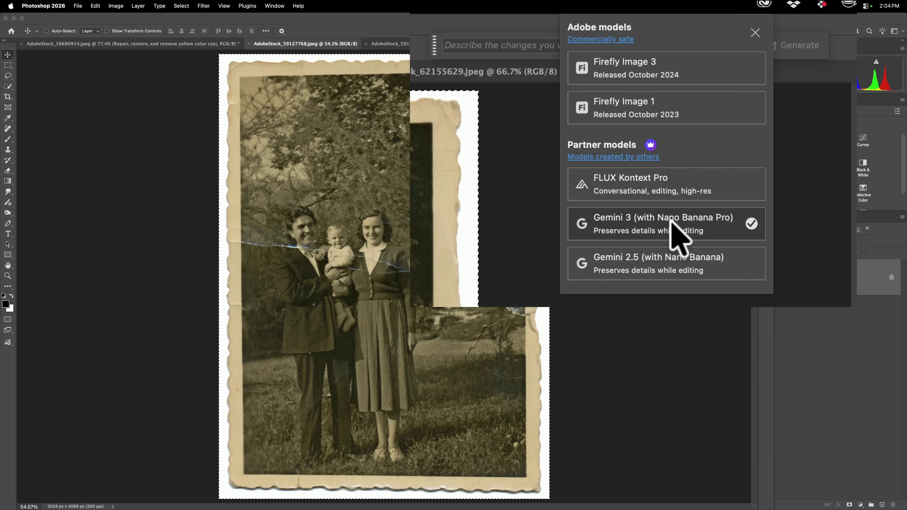
left_click(695, 225)
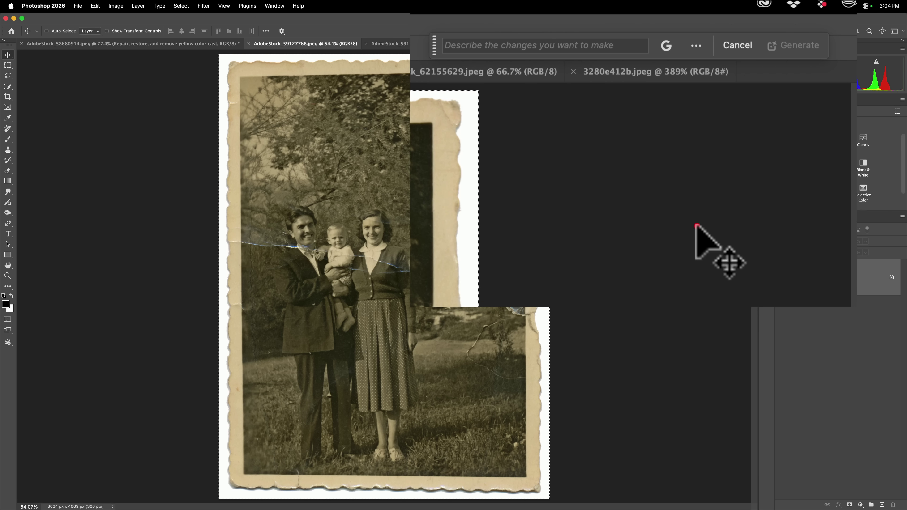
left_click(485, 43)
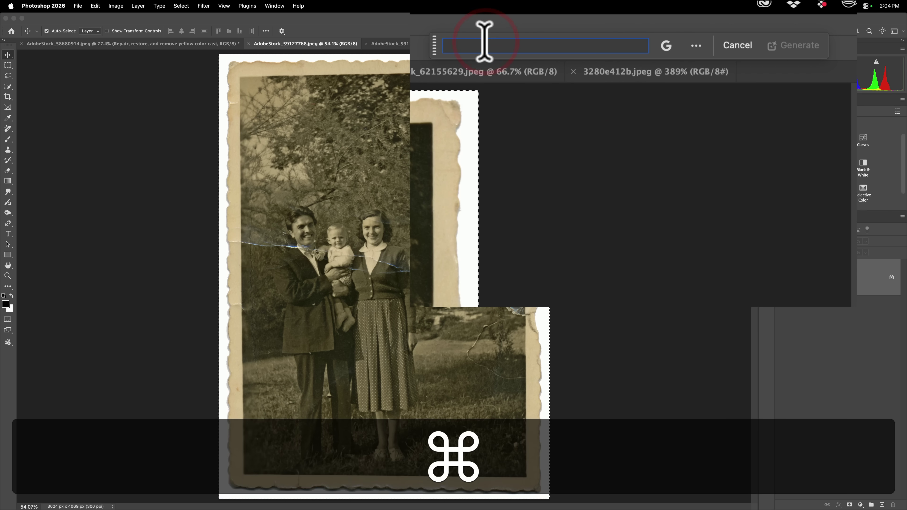
type("Repair, restore, and remove yellow color cast")
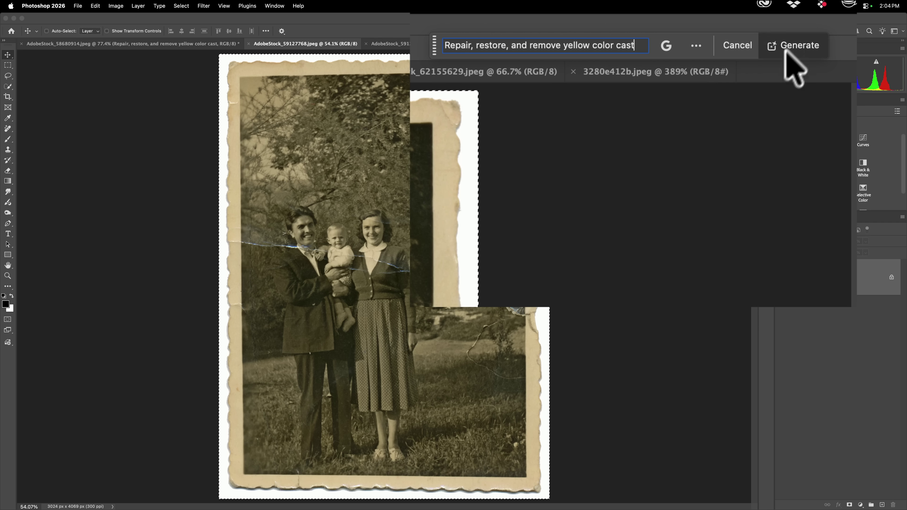
Step: Generate the couple-with-baby restoration and compare it with the creased original, ending with it visible
left_click(787, 50)
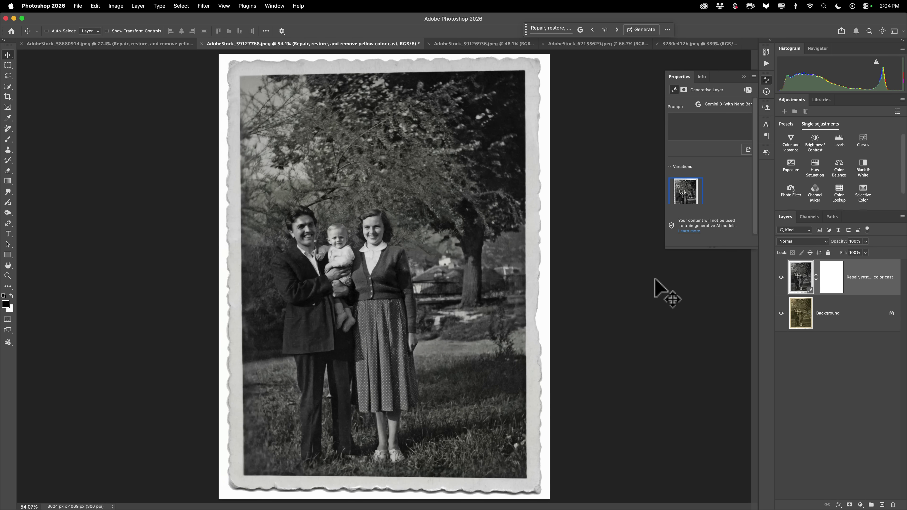
left_click(781, 278)
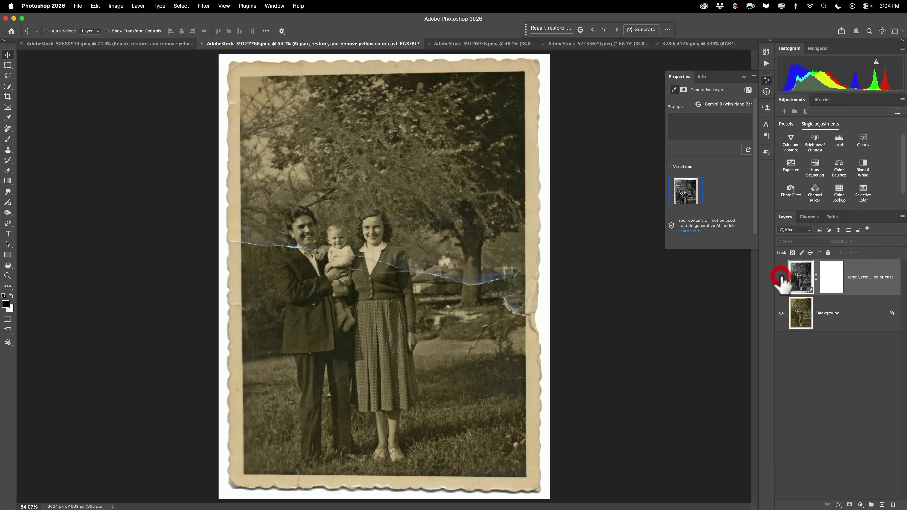
left_click(780, 277)
left_click(780, 278)
left_click(781, 278)
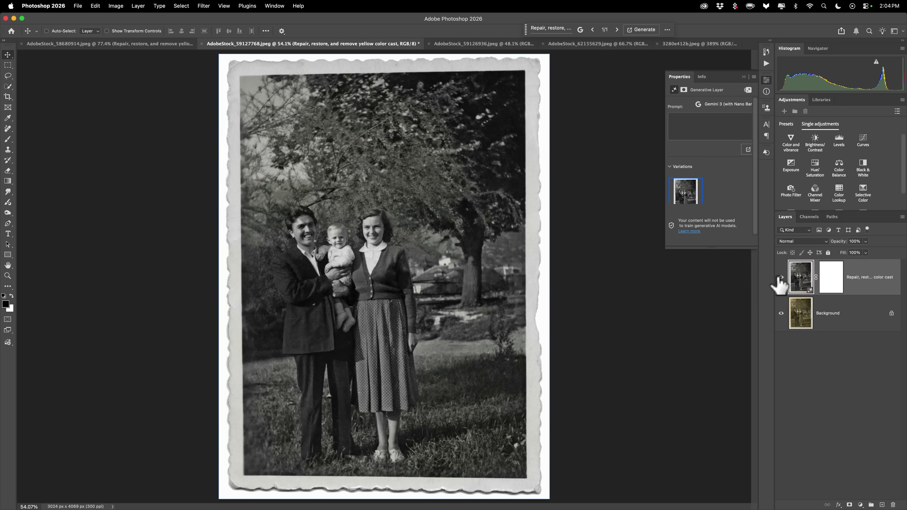
left_click(780, 278)
left_click(781, 277)
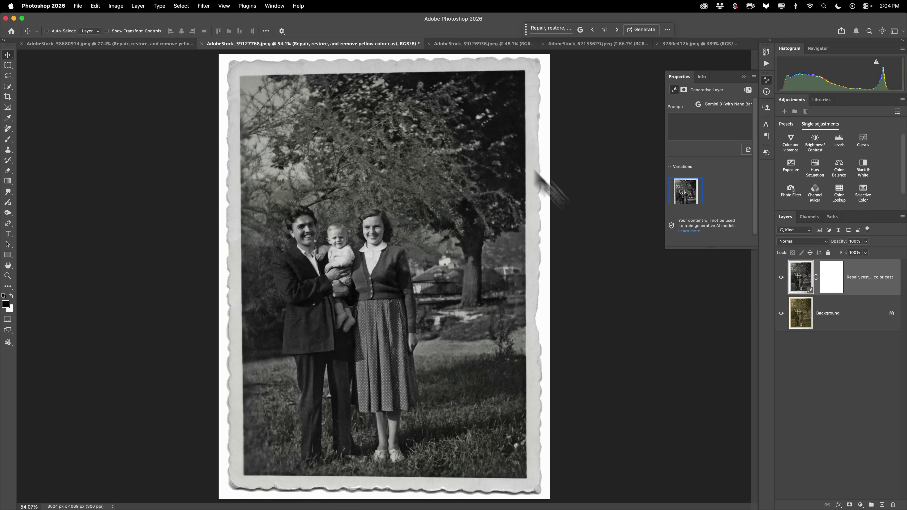
Step: On the man-and-dog photo, select everything and paste the restoration prompt into Generative Fill
left_click(479, 44)
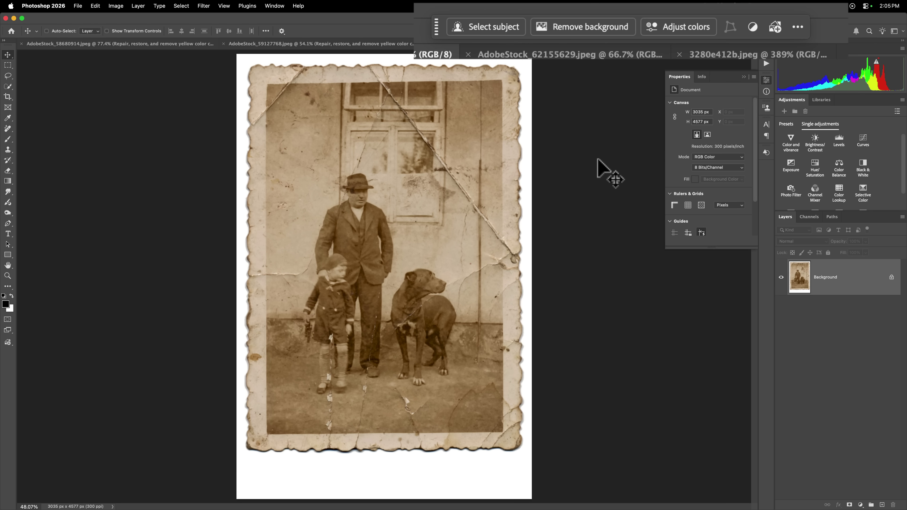
key("super+a")
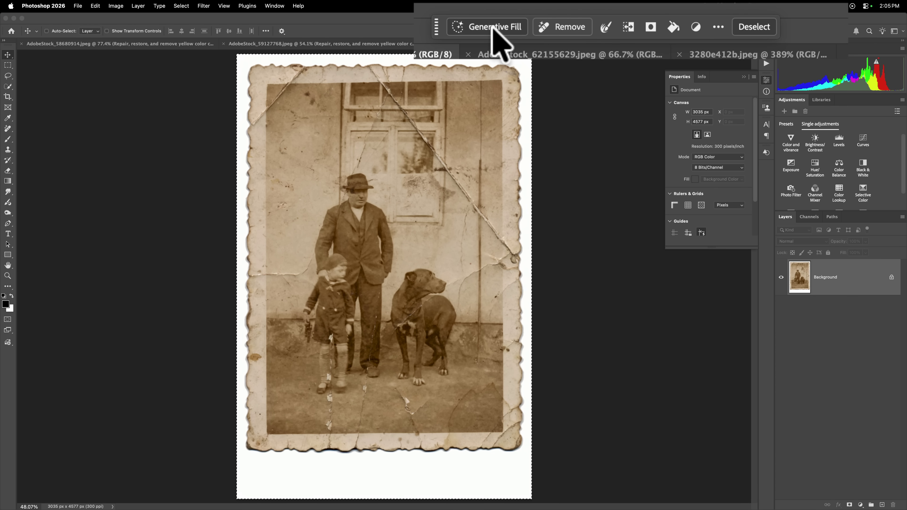
left_click(492, 29)
type("Repair, restore, and remove yellow color cast")
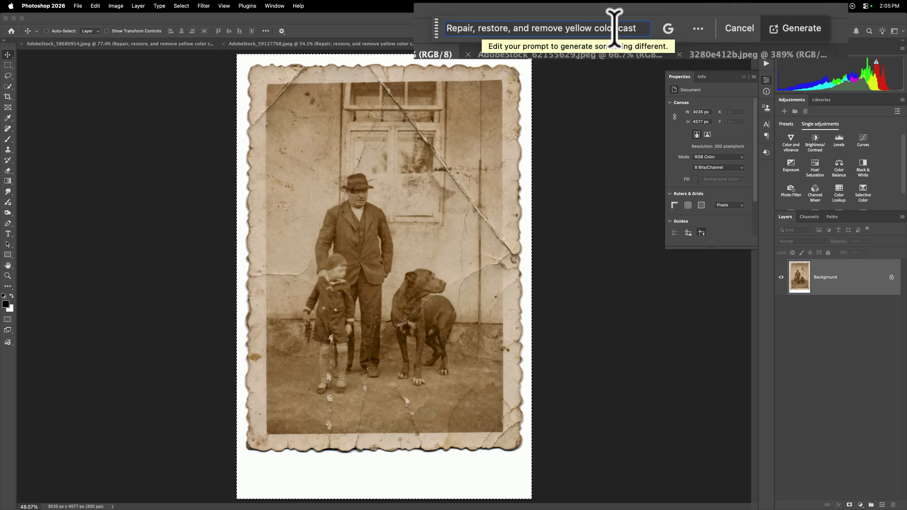
Step: Edit the prompt down to 'Repair and restore' by removing the yellow-cast text and commas
left_click_drag(611, 27, 515, 28)
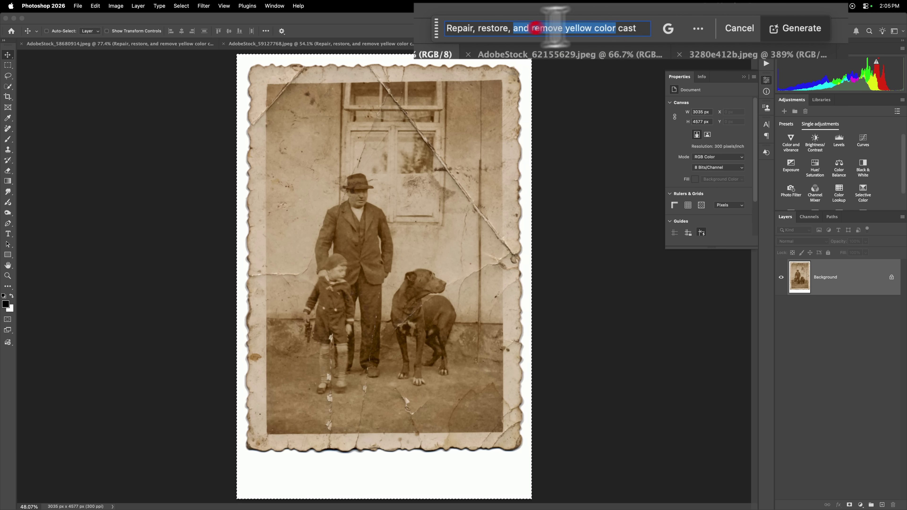
left_click_drag(638, 27, 513, 28)
key("BackSpace")
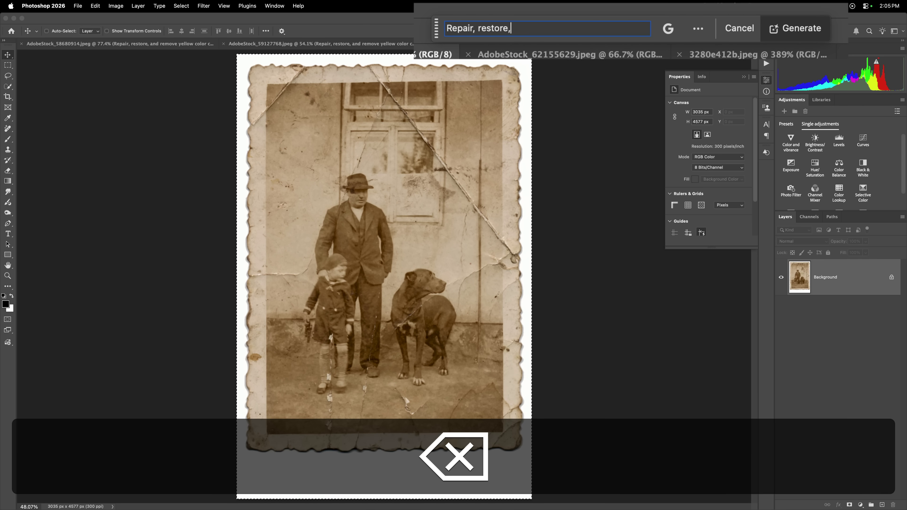
key("BackSpace")
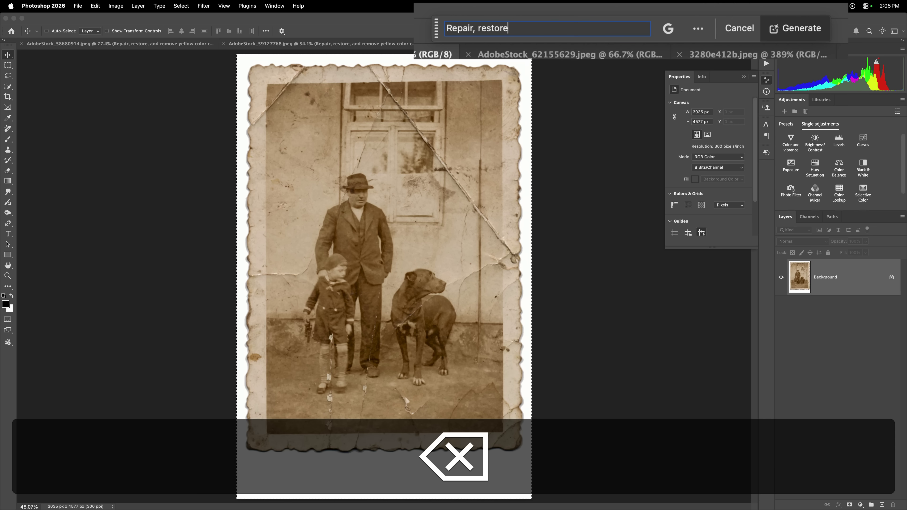
key("super+a")
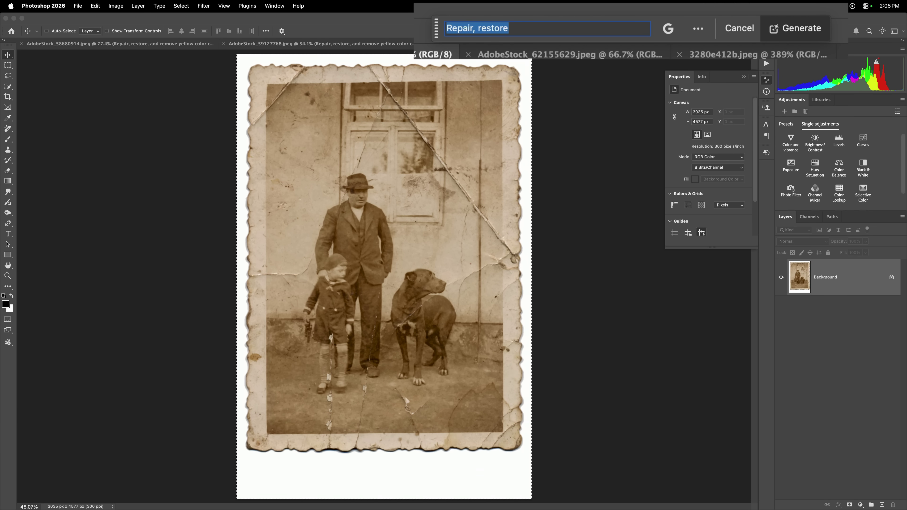
key("Right")
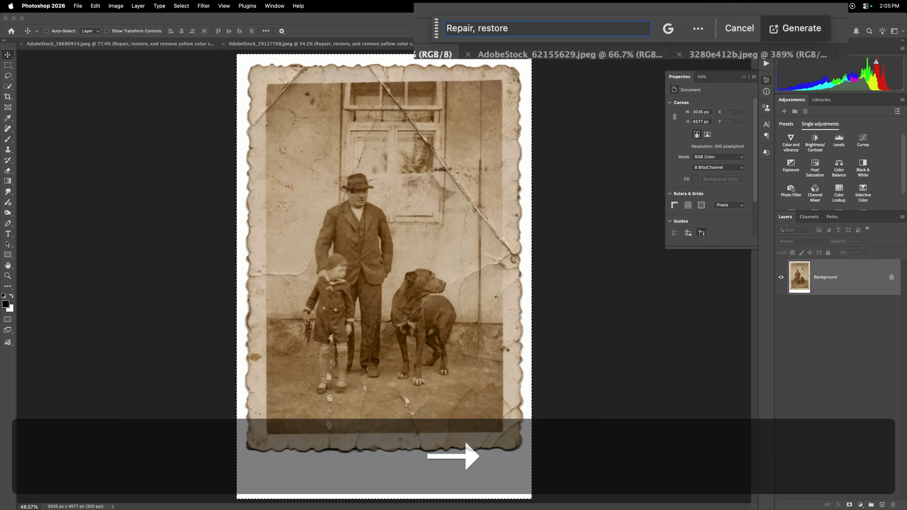
key("super+a")
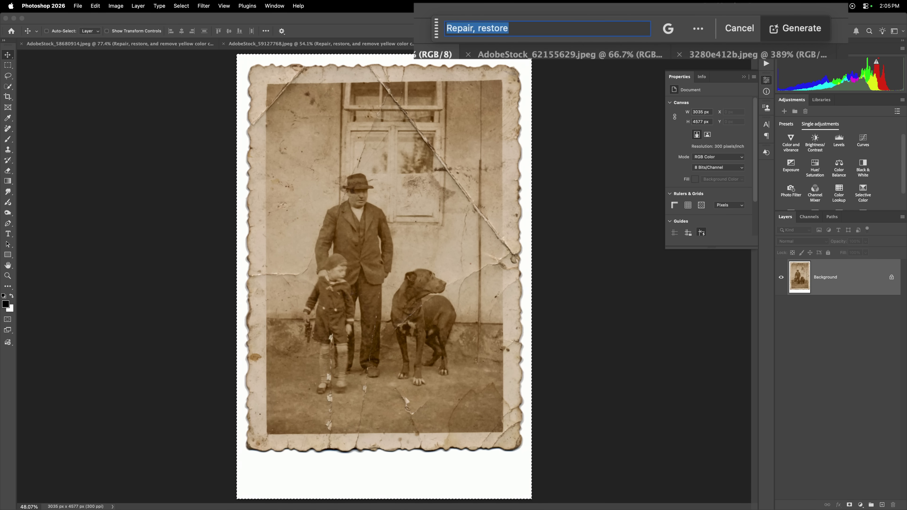
key("Left")
key("Right")
key("Right")
key("Right")
key("Right")
key("Right")
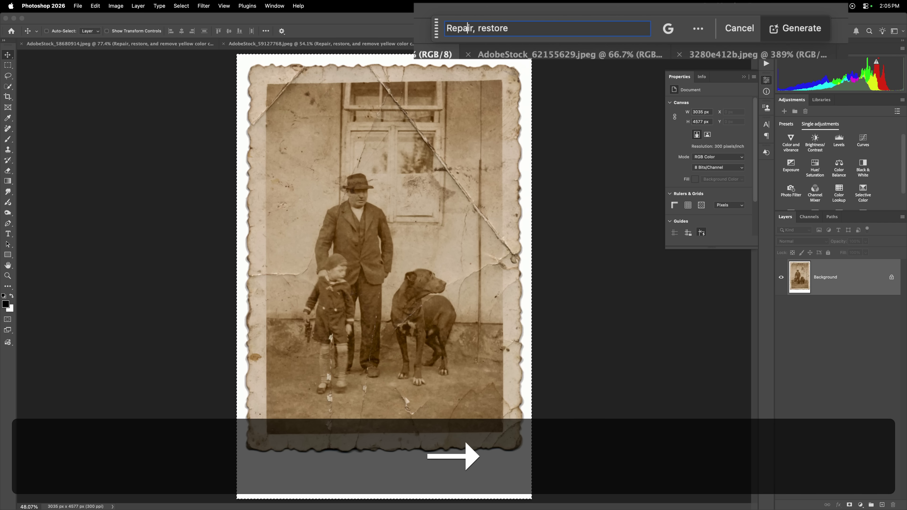
key("Right")
key("BackSpace")
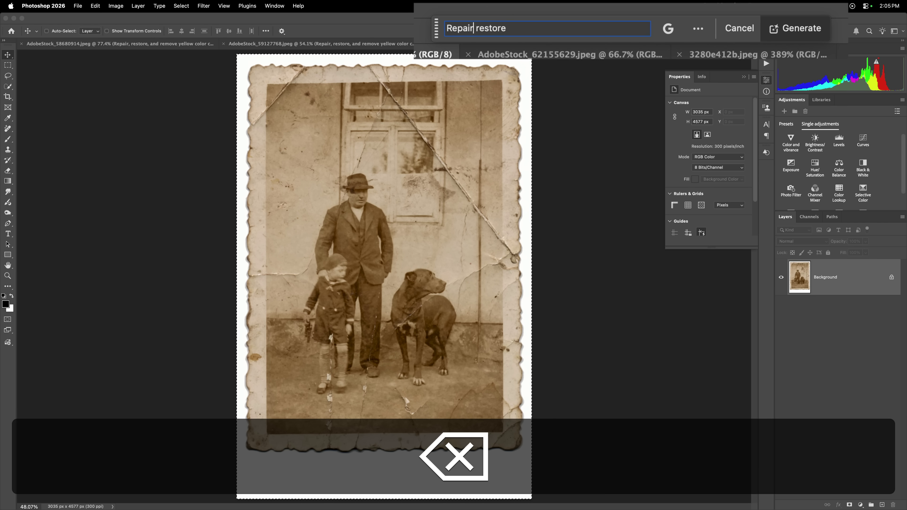
type("and")
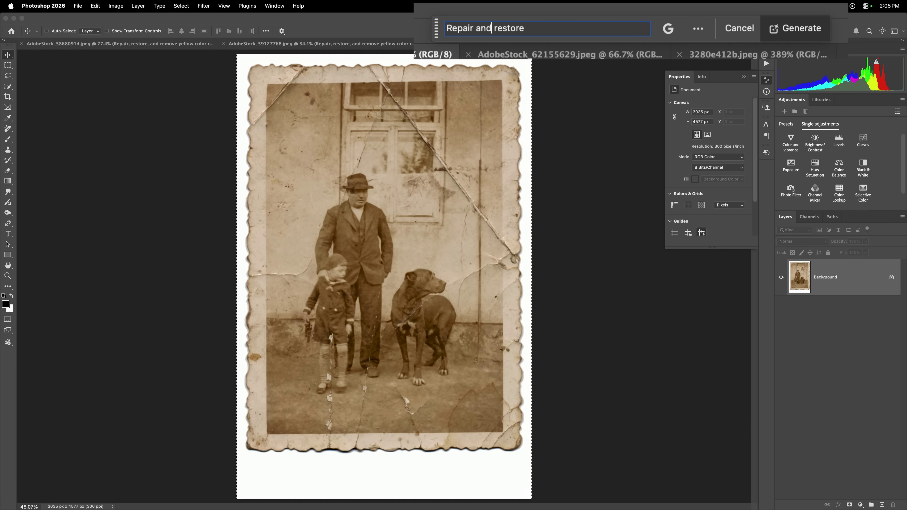
Step: Generate the 'Repair and restore' layer, compare it, then hide it and select the Background layer
left_click(806, 33)
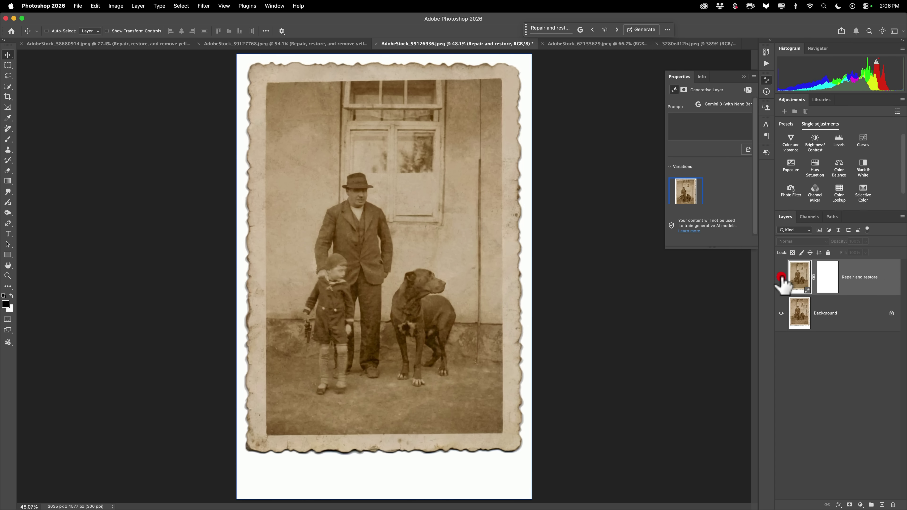
left_click(780, 277)
left_click(780, 278)
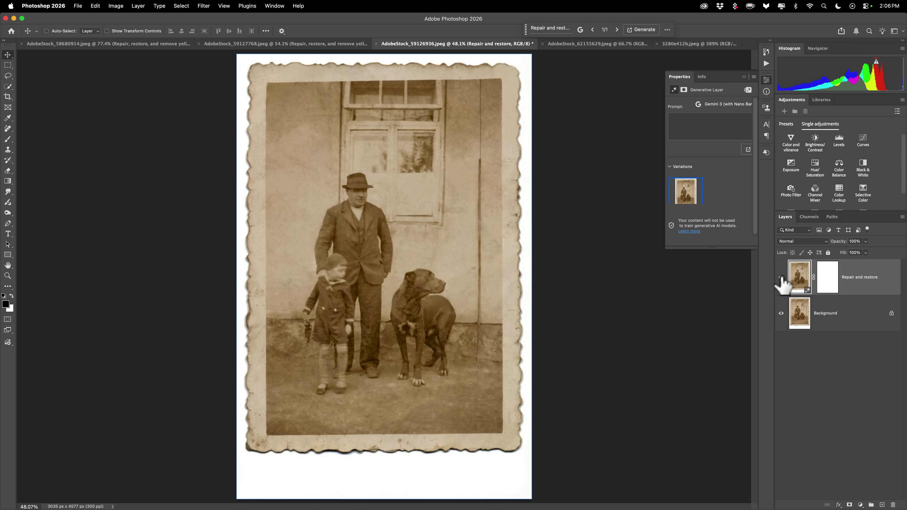
left_click(780, 278)
left_click(801, 316)
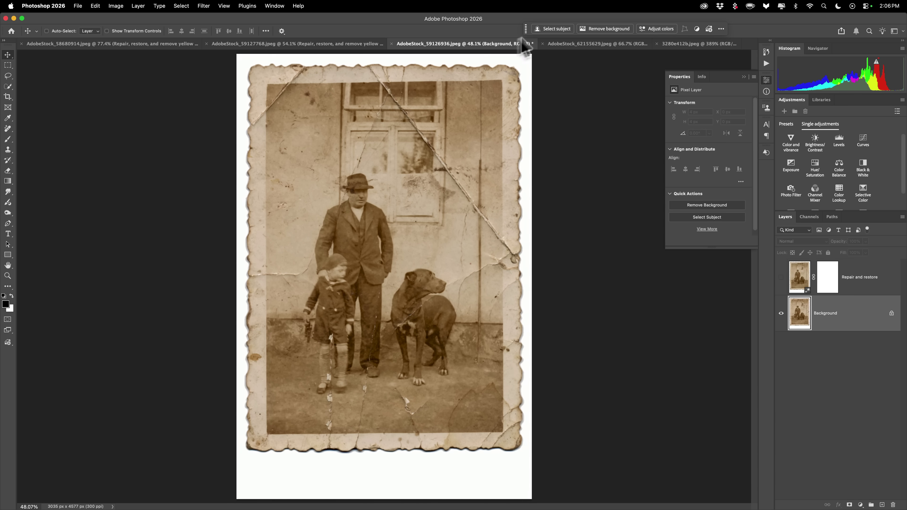
Step: Generate a second layer on the whole canvas with 'Repair, restore, and remove yellow color cast'
key("super+a")
left_click(550, 29)
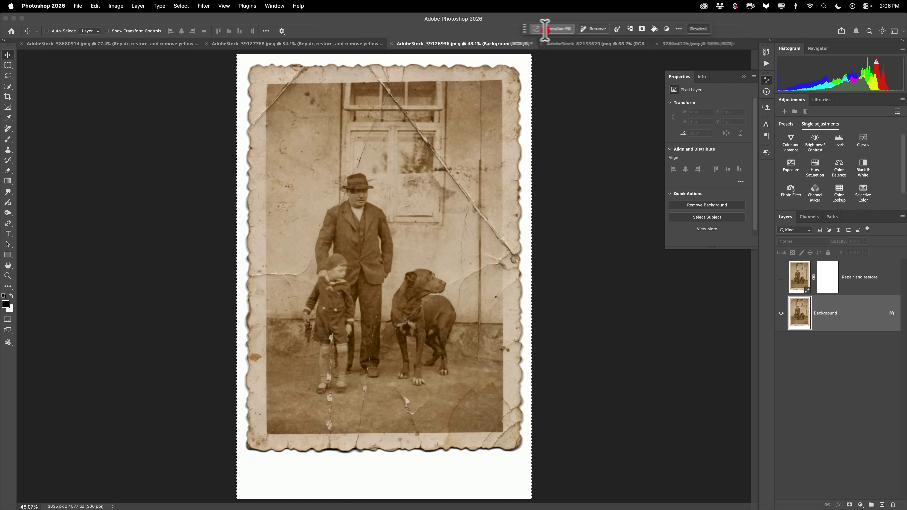
type("Repair, restore, and remove yellow color cast")
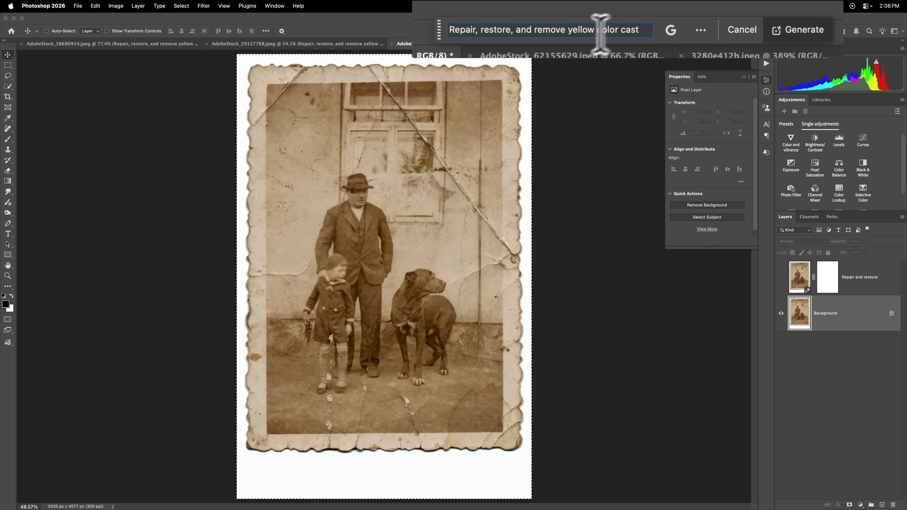
left_click(806, 30)
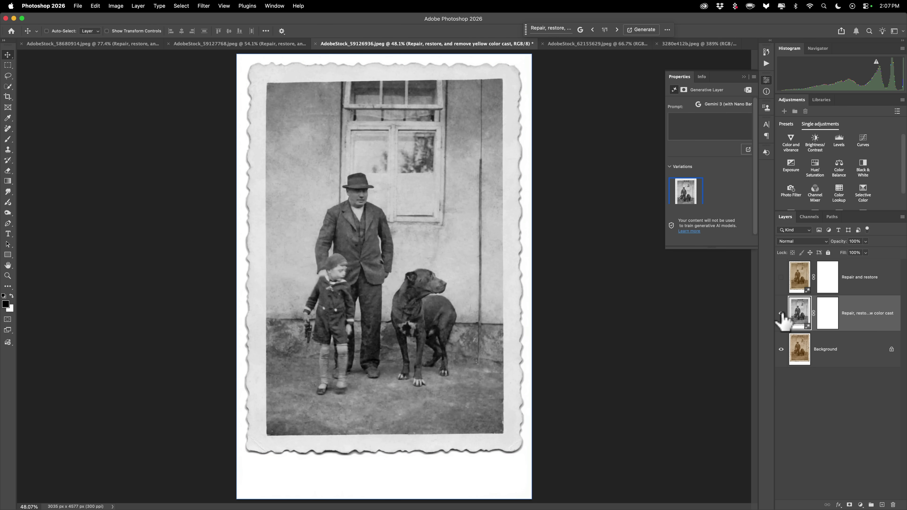
Step: Compare the two restoration layers, hide both, and select the Background layer
left_click(781, 314)
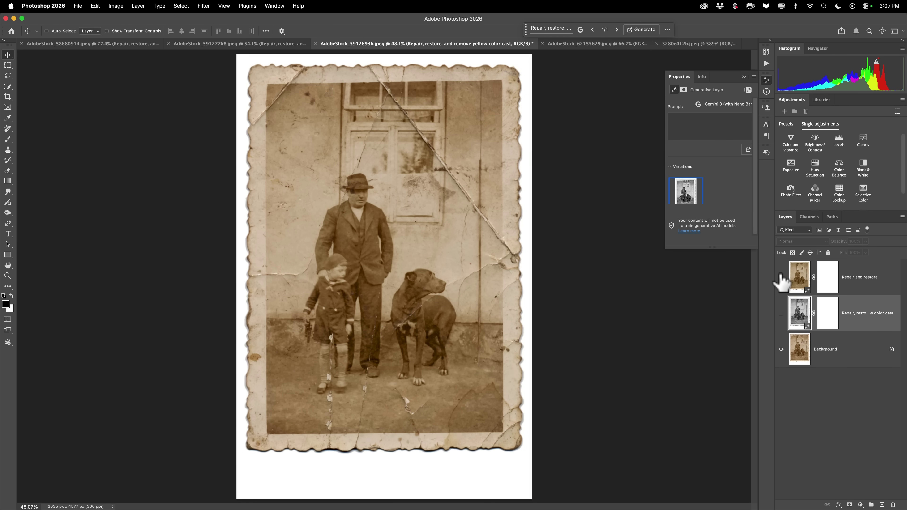
left_click(781, 313)
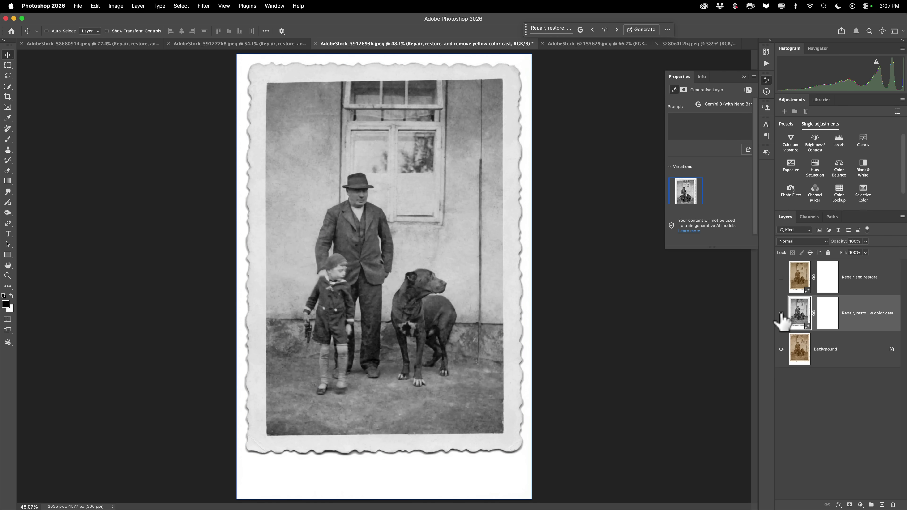
left_click(781, 278)
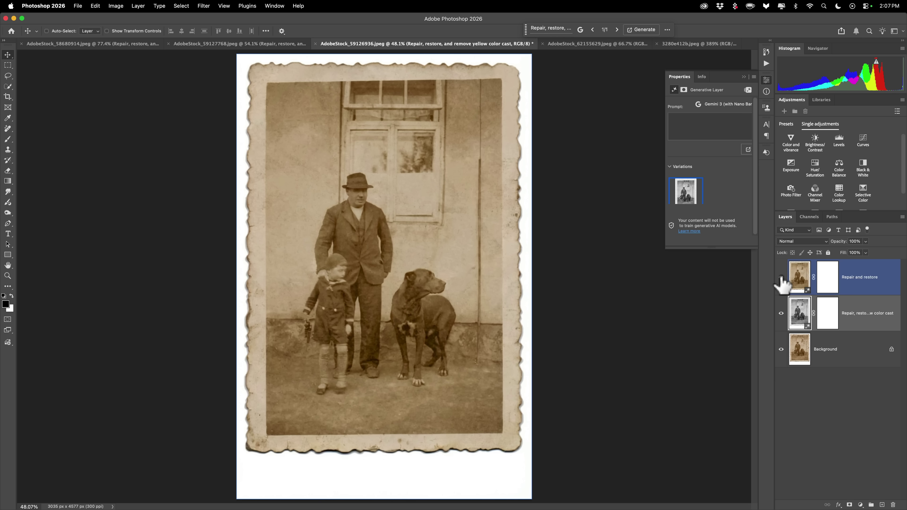
left_click(781, 277)
left_click(781, 313)
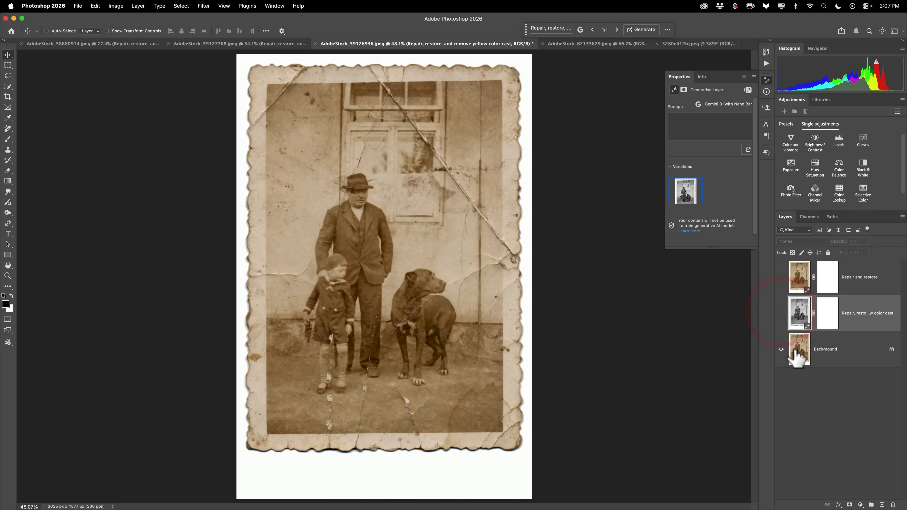
left_click(795, 351)
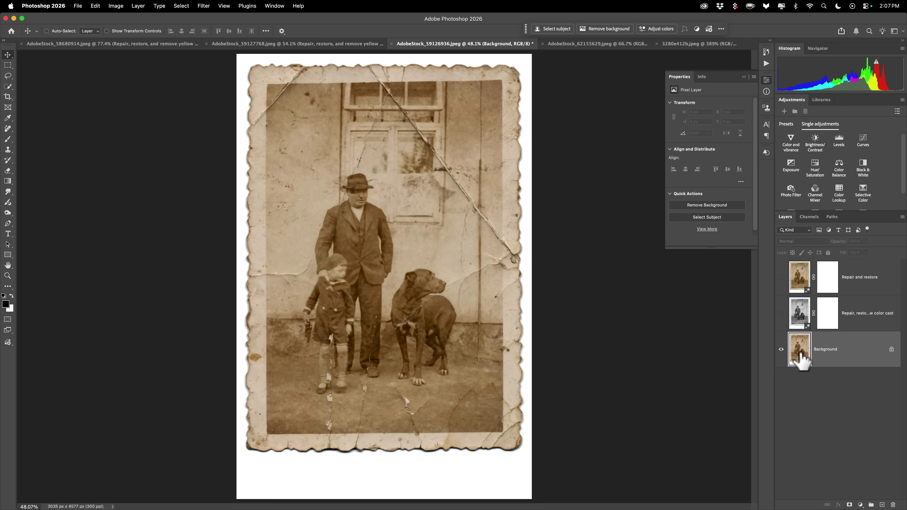
Step: Select the whole canvas and generate a colorized layer with the prompt 'Repair, restore, and colorize'
key("super")
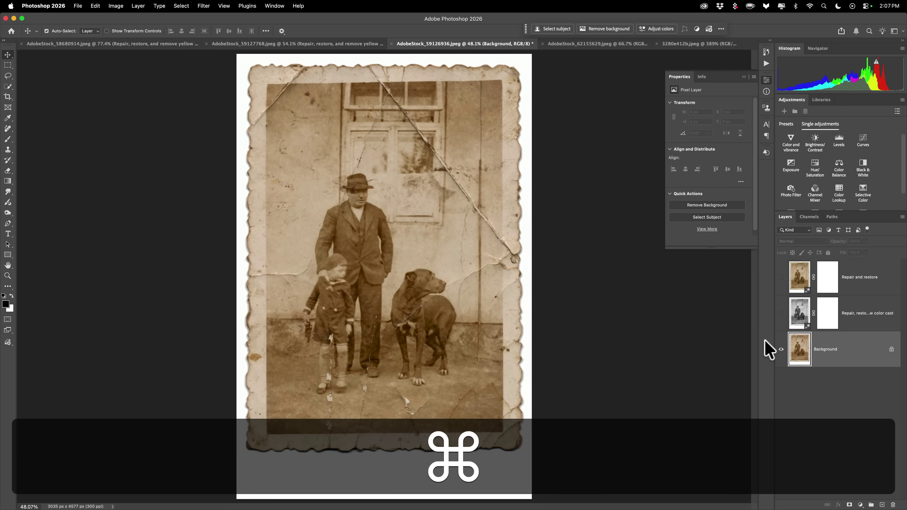
key("super+a")
left_click(528, 28)
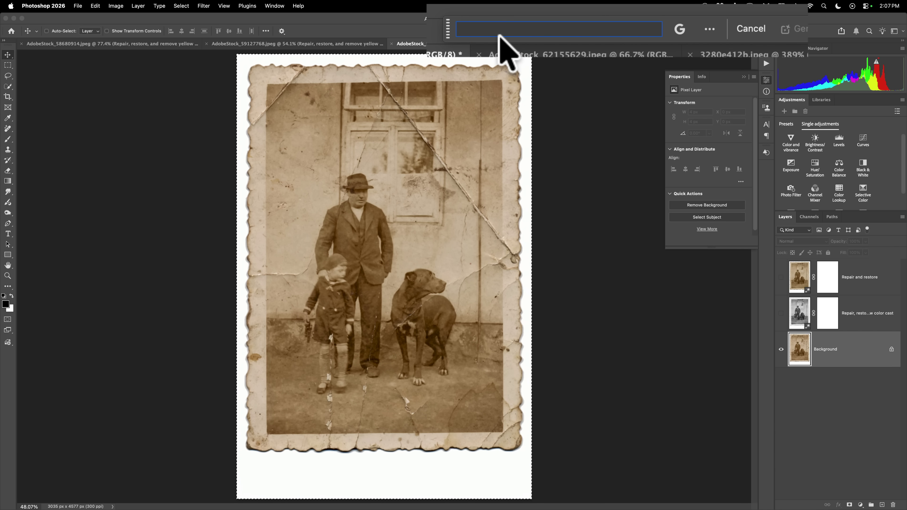
type("Repair, ")
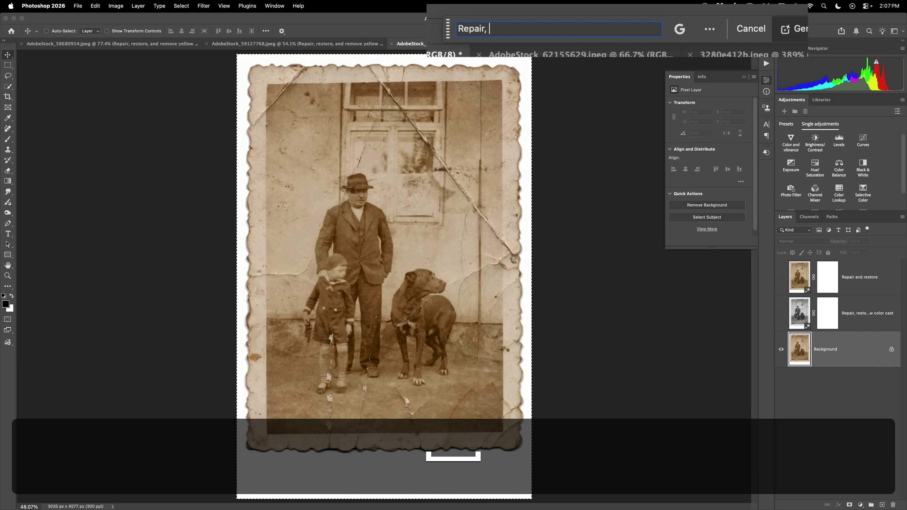
type("restore, an")
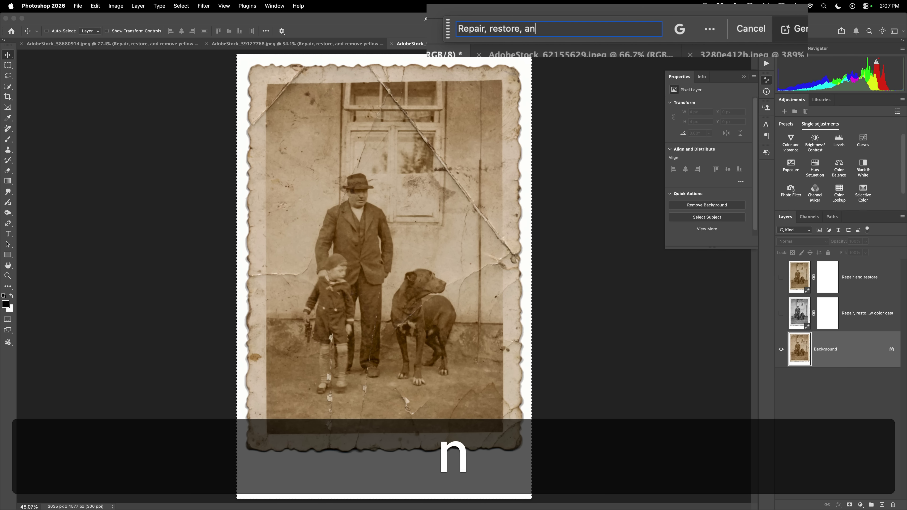
type("d")
key("BackSpace")
type("colo")
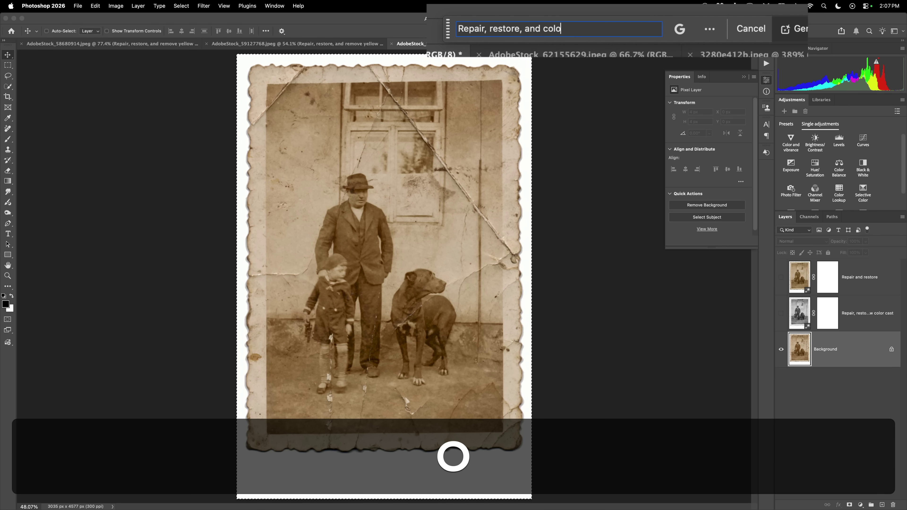
type("rize this")
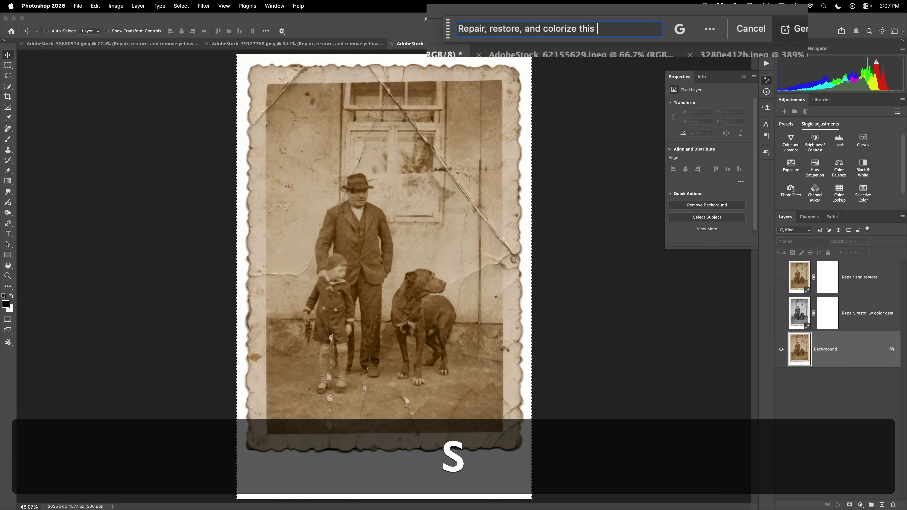
key("BackSpace")
key("BackSpace")
key("BackSpace")
key("BackSpace")
key("BackSpace")
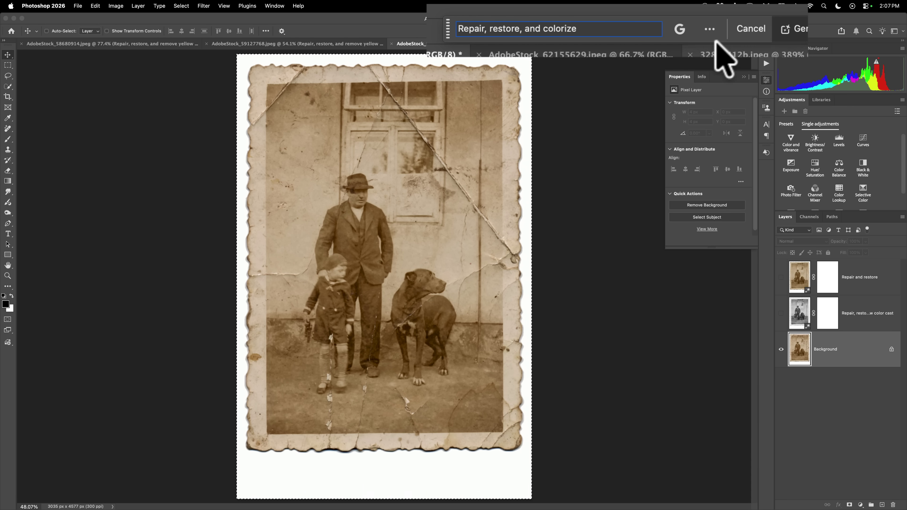
left_click(789, 28)
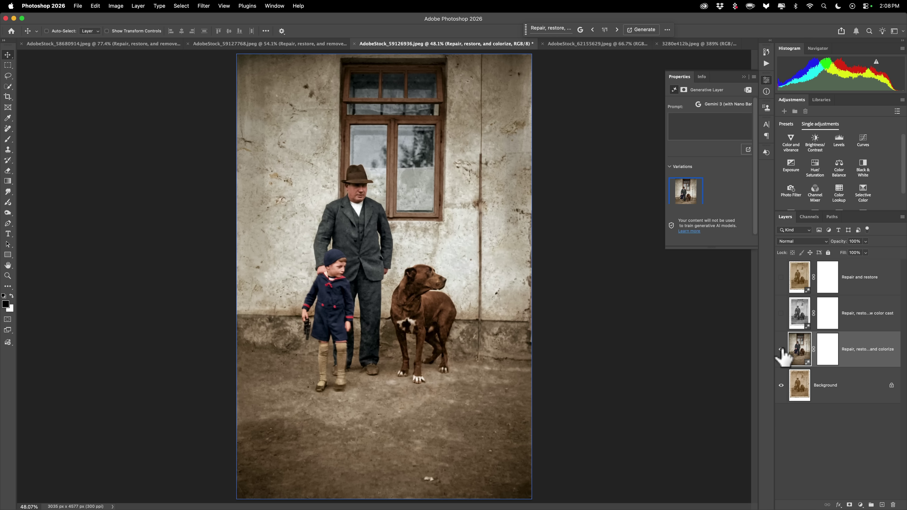
left_click(780, 349)
left_click(780, 349)
left_click(781, 349)
left_click(781, 349)
left_click(780, 349)
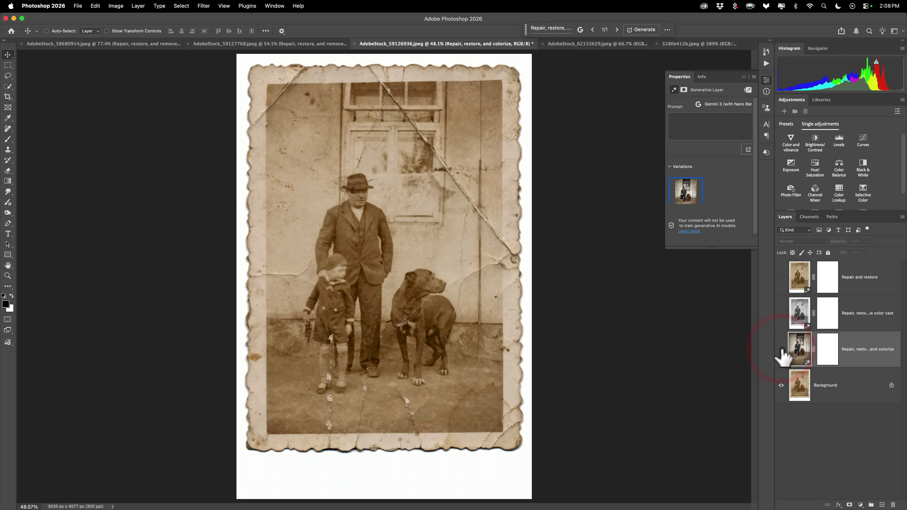
left_click(780, 349)
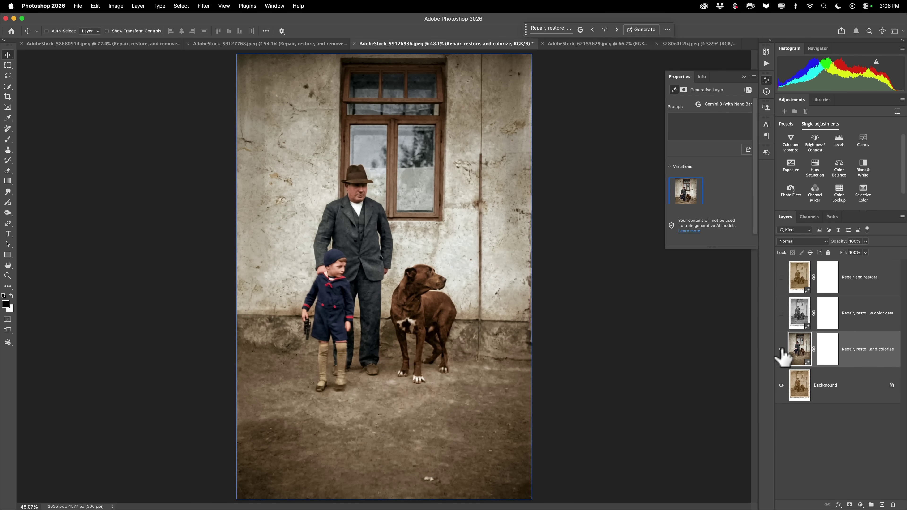
left_click(780, 350)
left_click(781, 350)
left_click(781, 349)
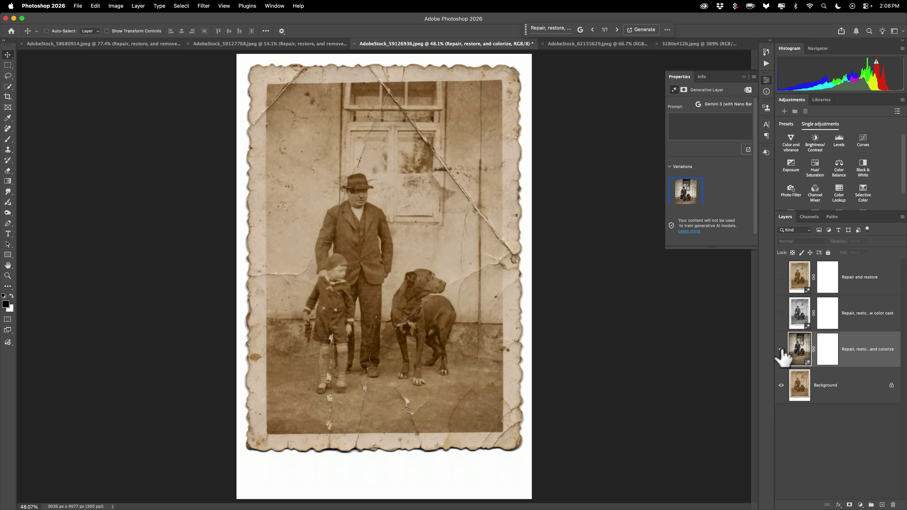
left_click(781, 349)
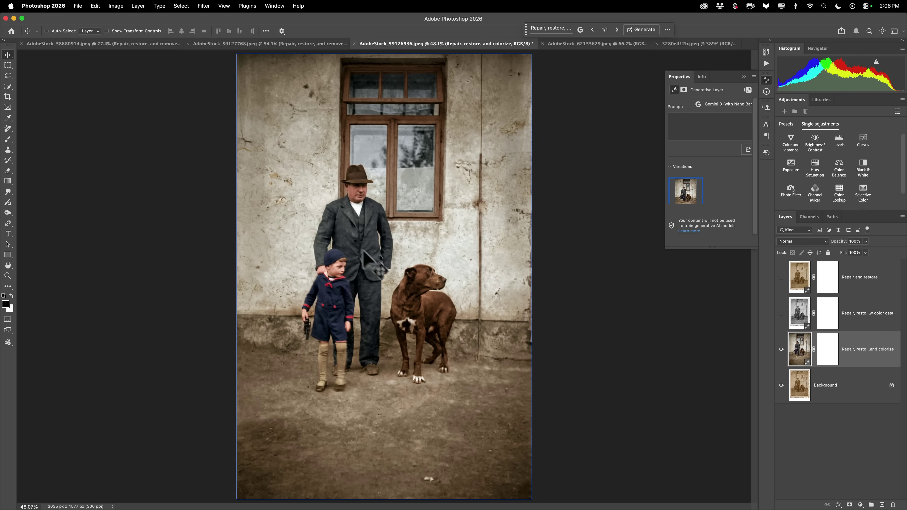
left_click(780, 349)
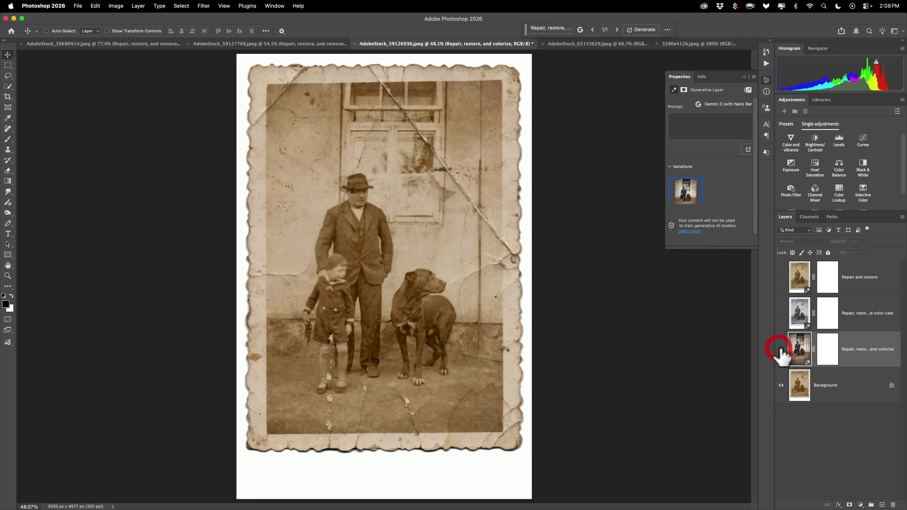
left_click(780, 350)
left_click(781, 349)
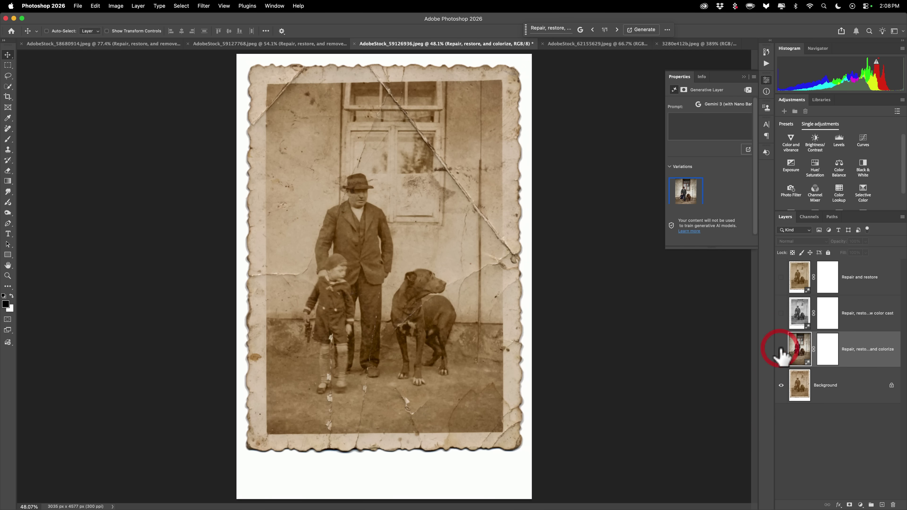
left_click(780, 349)
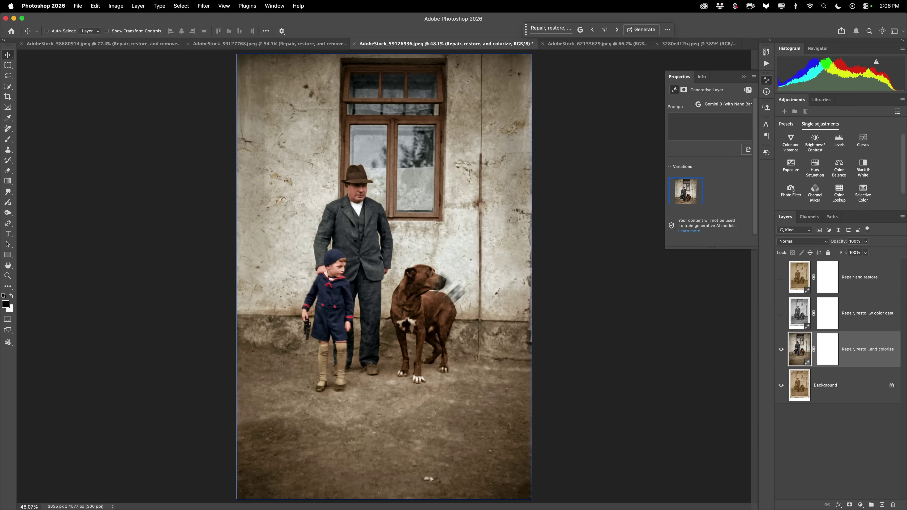
Step: On the tree-in-field photo, generate a full-canvas fill with the repair and yellow-cast removal prompt
left_click(575, 44)
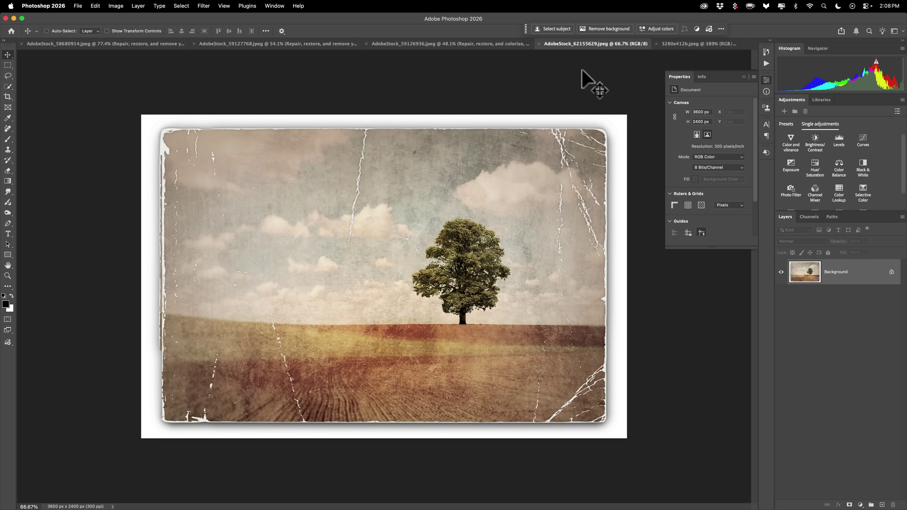
key("super+a")
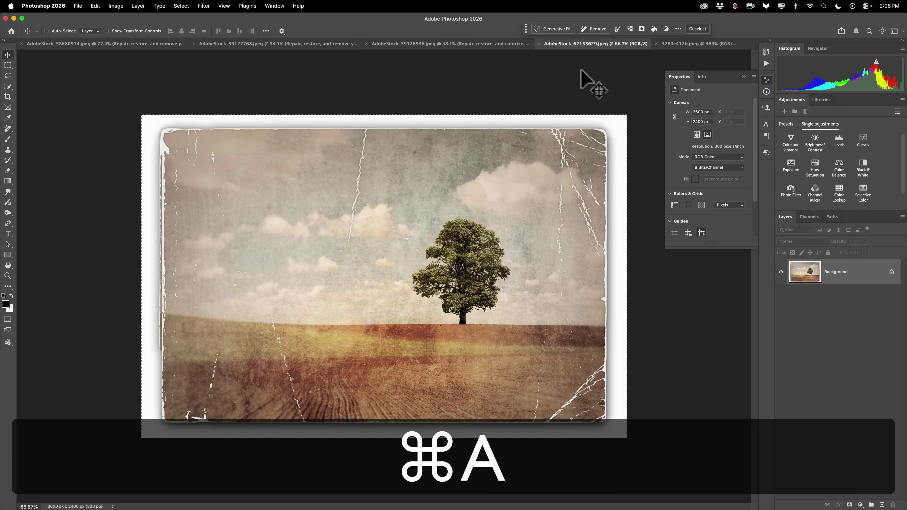
left_click(507, 28)
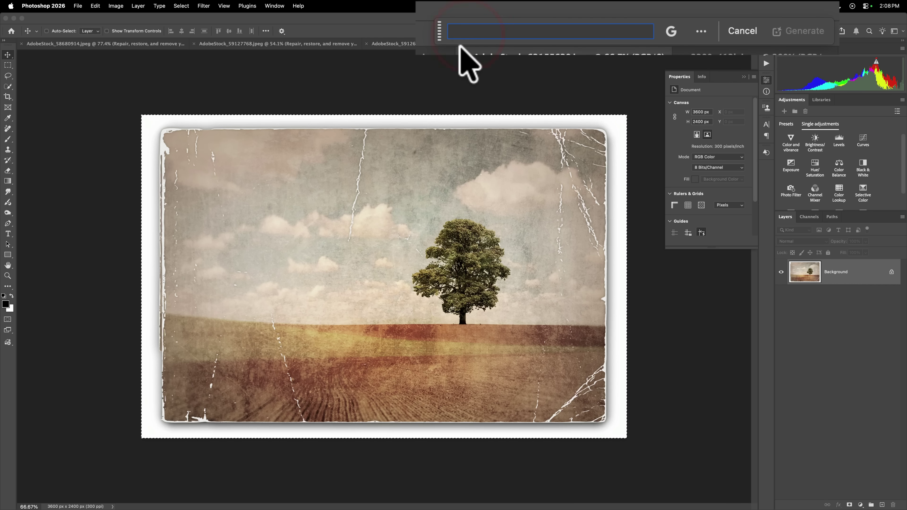
type("Repair, restore, and remove yellow color cast")
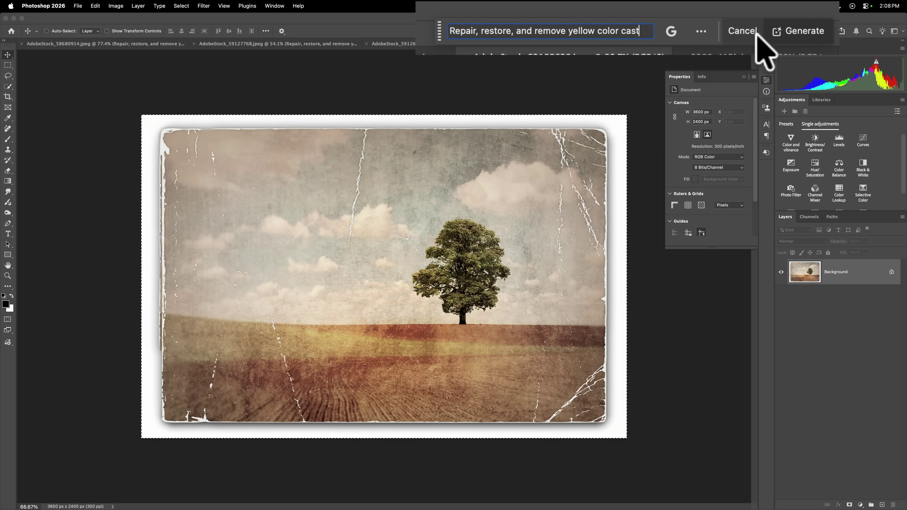
left_click(794, 33)
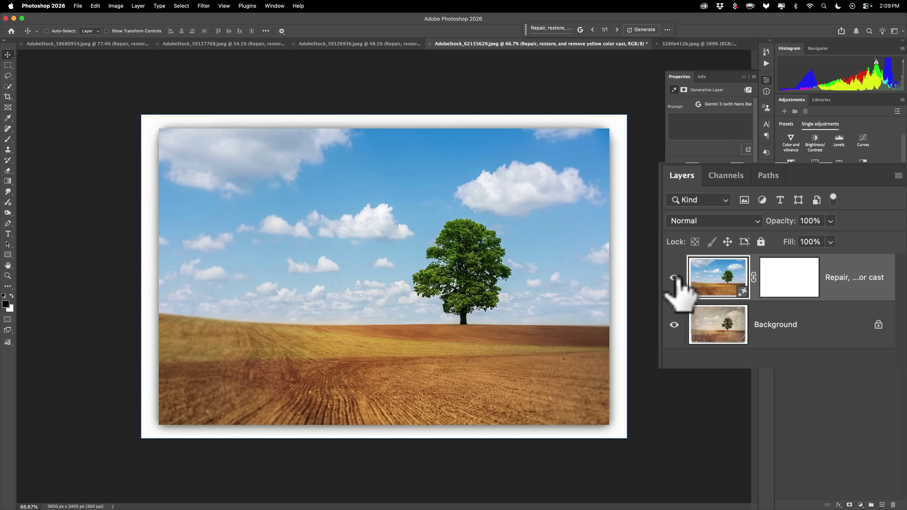
left_click(673, 278)
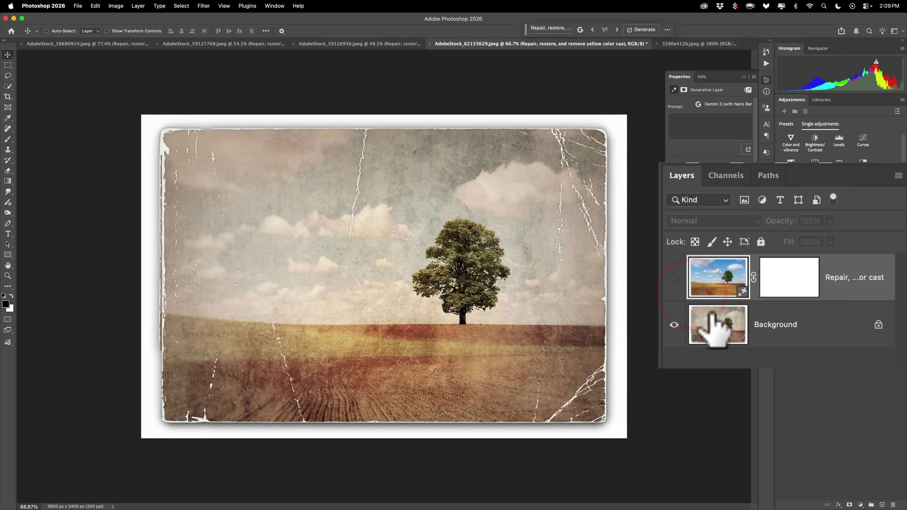
left_click(712, 320)
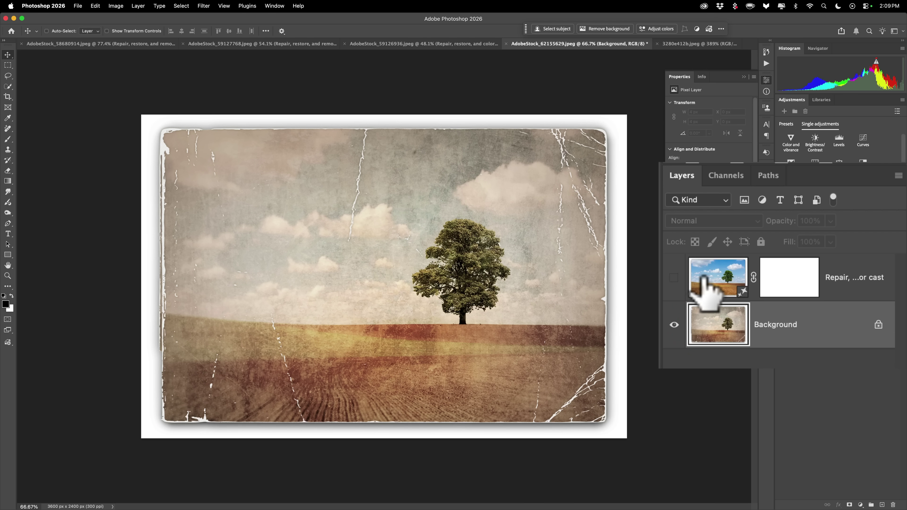
left_click(674, 277)
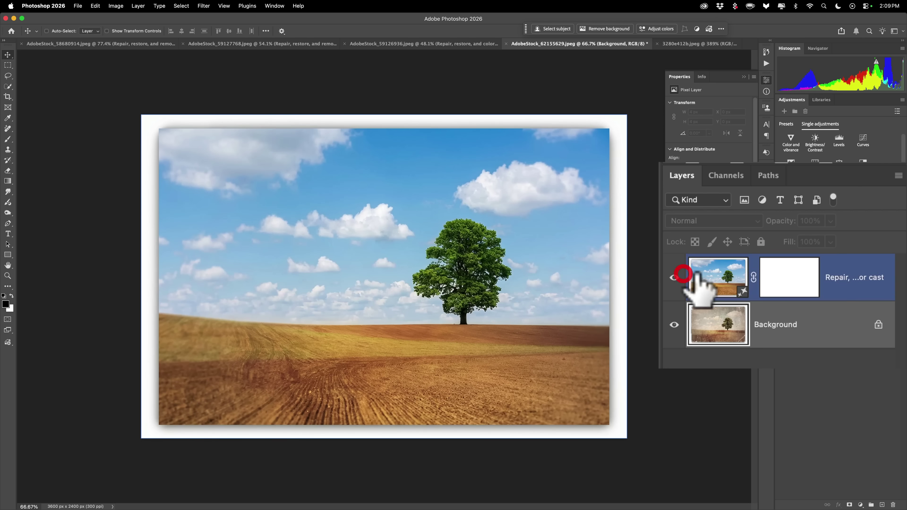
left_click(798, 270)
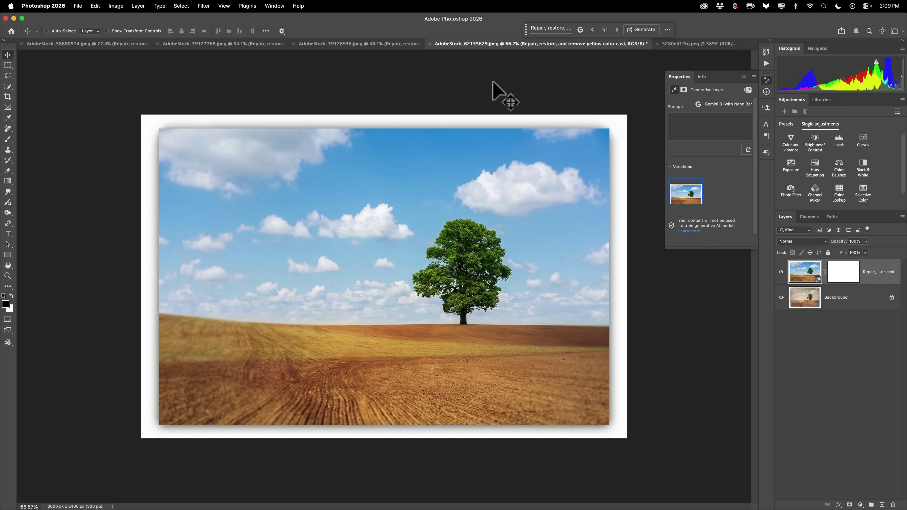
Step: Switch to the 3280e412b.jpeg wedding group photo and dismiss the Properties panel
left_click(678, 45)
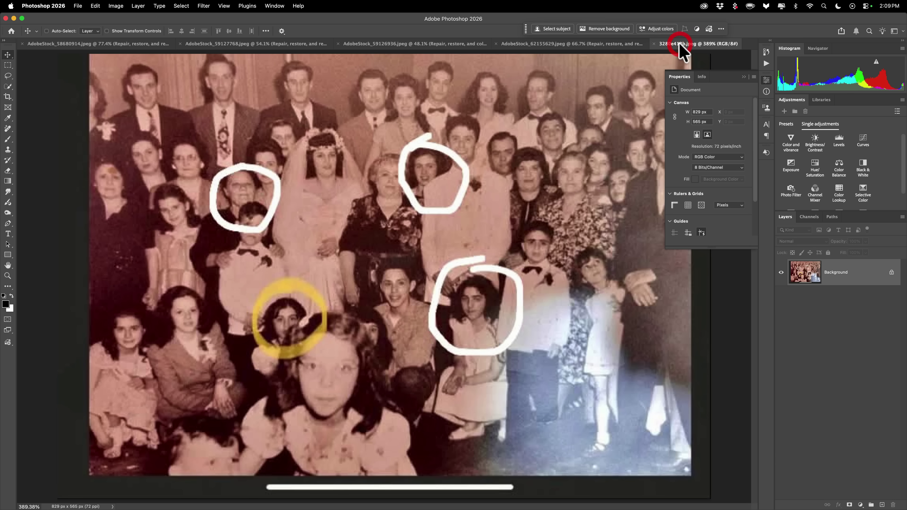
left_click(766, 79)
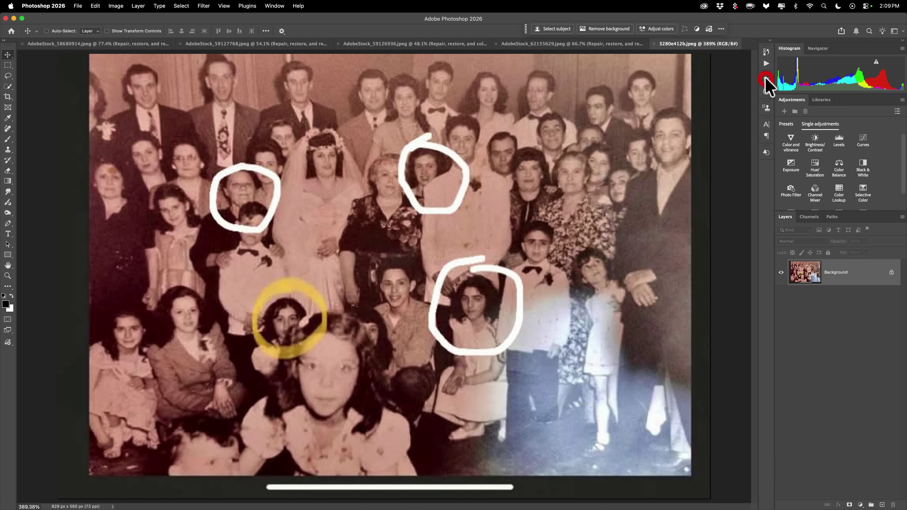
left_click_drag(766, 79, 750, 88)
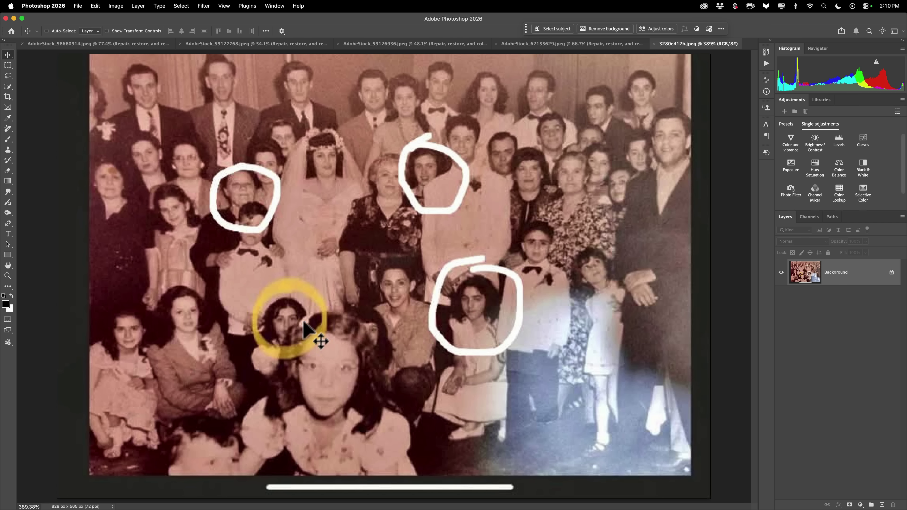
Step: Clear any existing selection, then select the entire canvas
key("super+d")
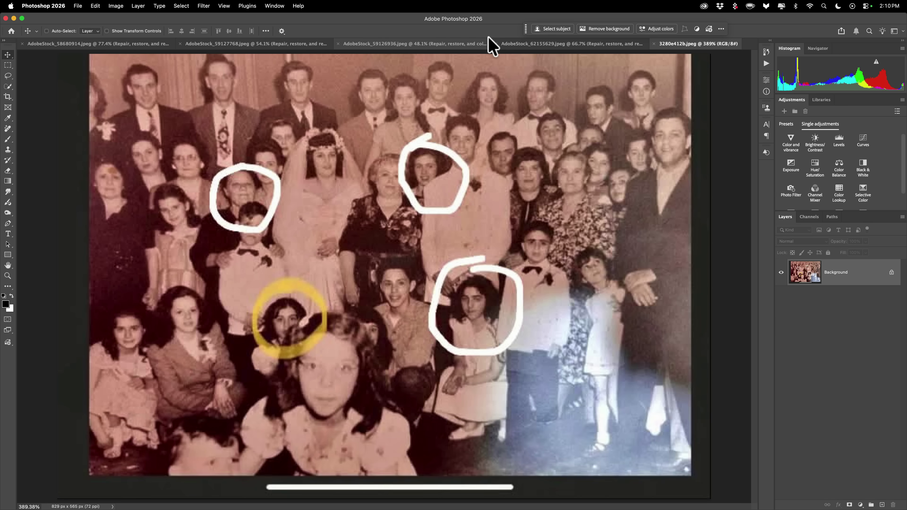
key("super")
key("super+a")
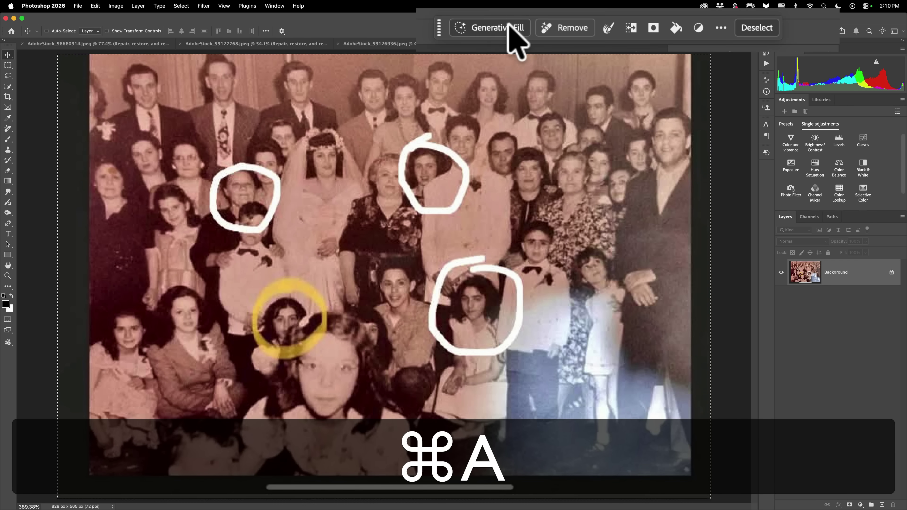
Step: Generative Fill the whole image with the pasted prompt 'Repair, restore, and remove yellow color cast'
left_click(509, 29)
type("Repair, restore, and remove yellow color cast")
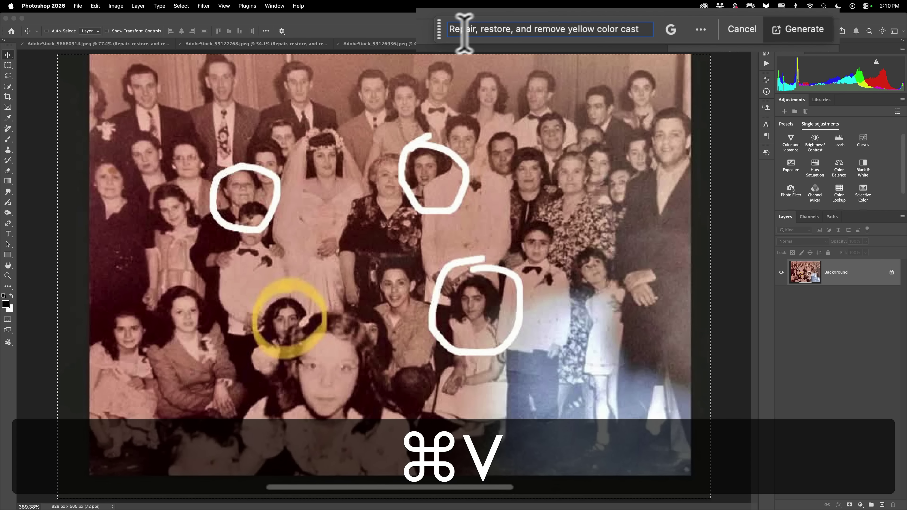
left_click(795, 29)
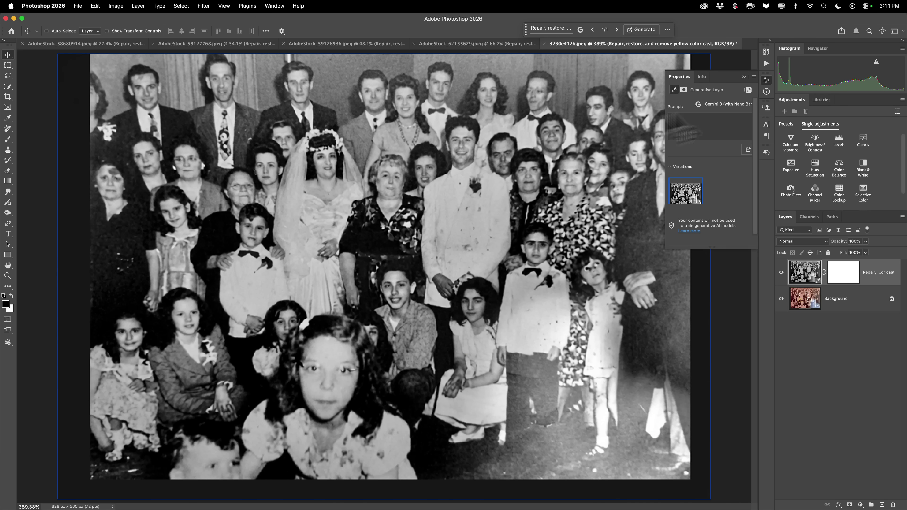
Step: Collapse the generative layer's floating Properties panel to show the full restored portrait
left_click(744, 77)
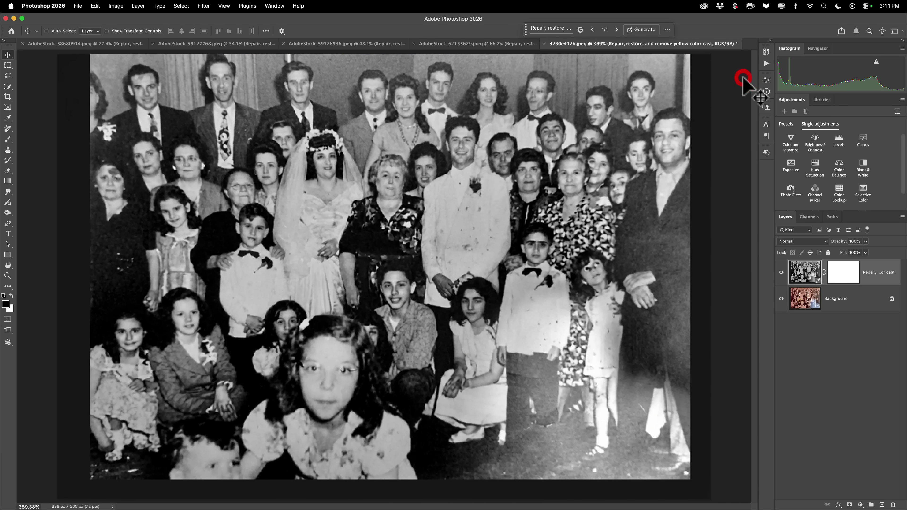